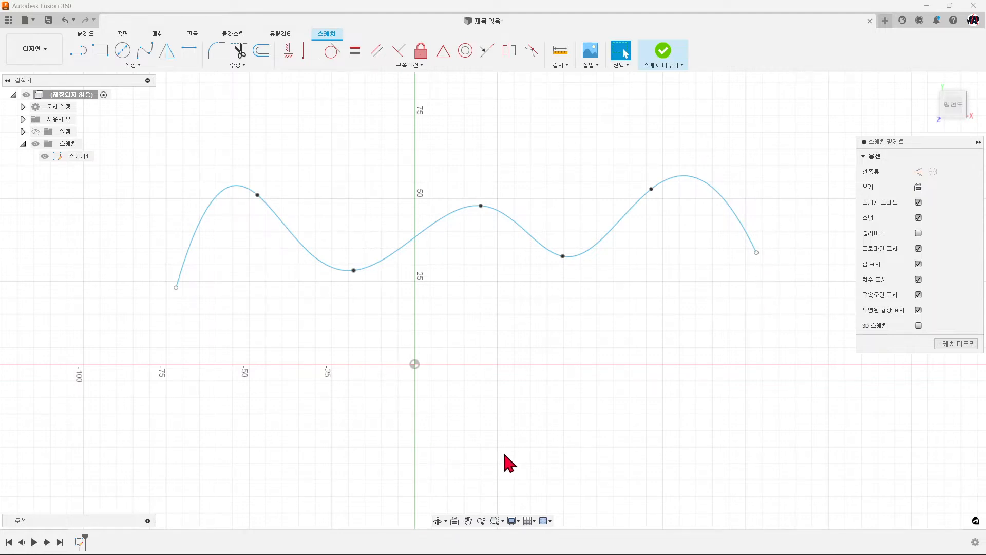
# Fix the wavy spline curve in place with the Fix/UnFix constraint.
pyautogui.click(513, 225)
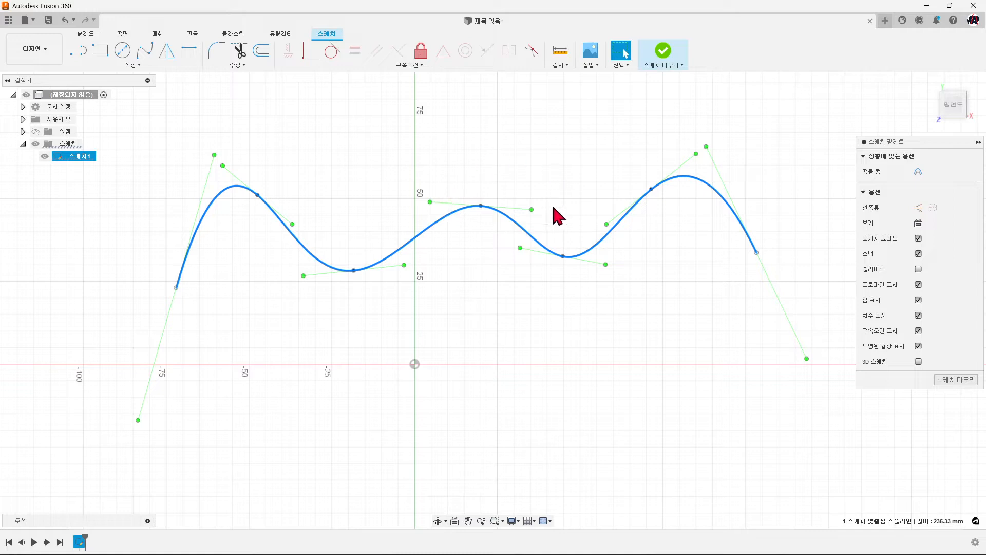
pyautogui.click(547, 342)
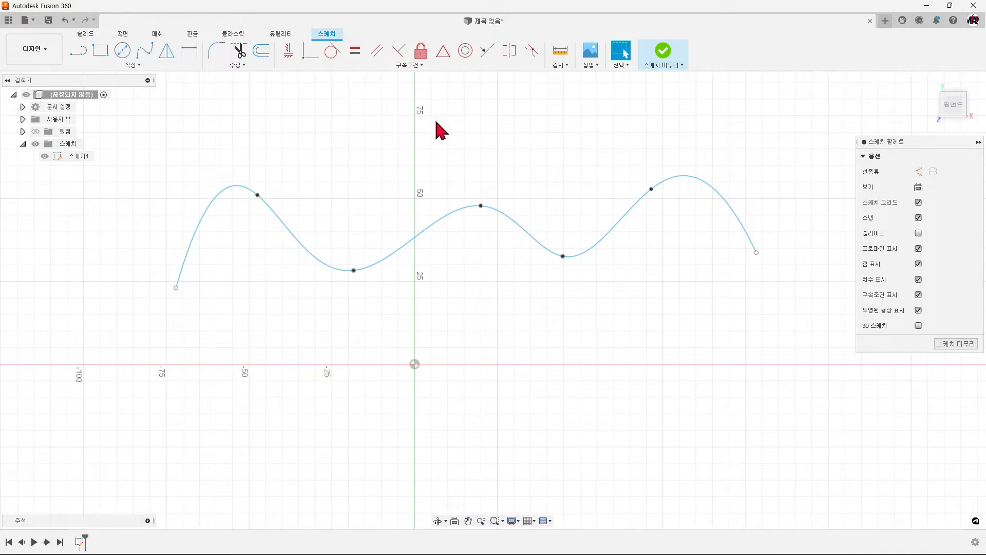
pyautogui.click(421, 58)
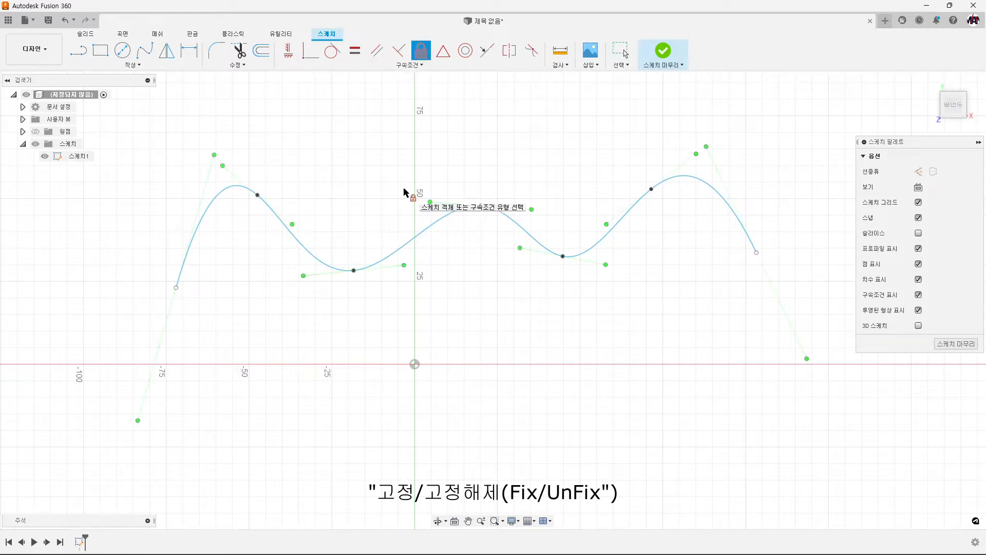
pyautogui.click(421, 235)
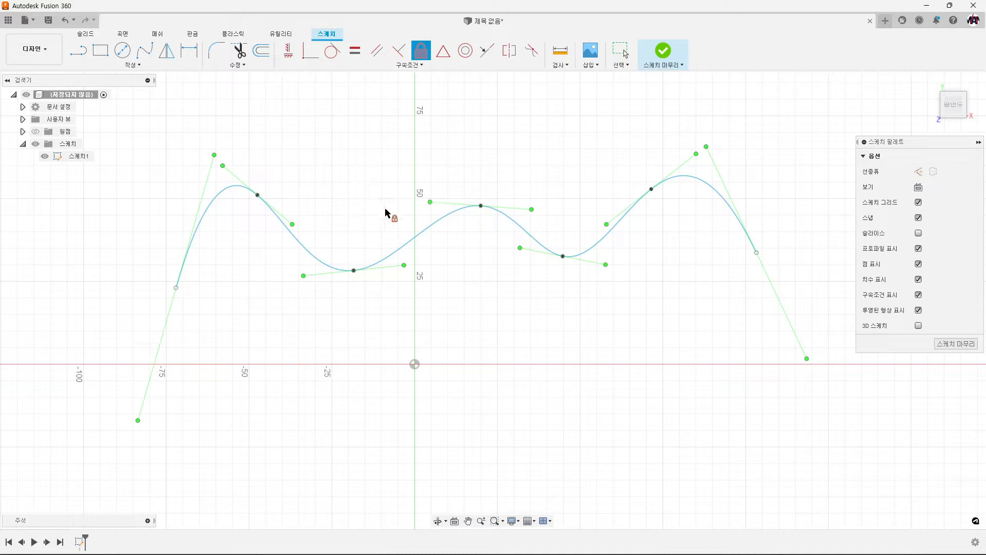
pyautogui.click(422, 231)
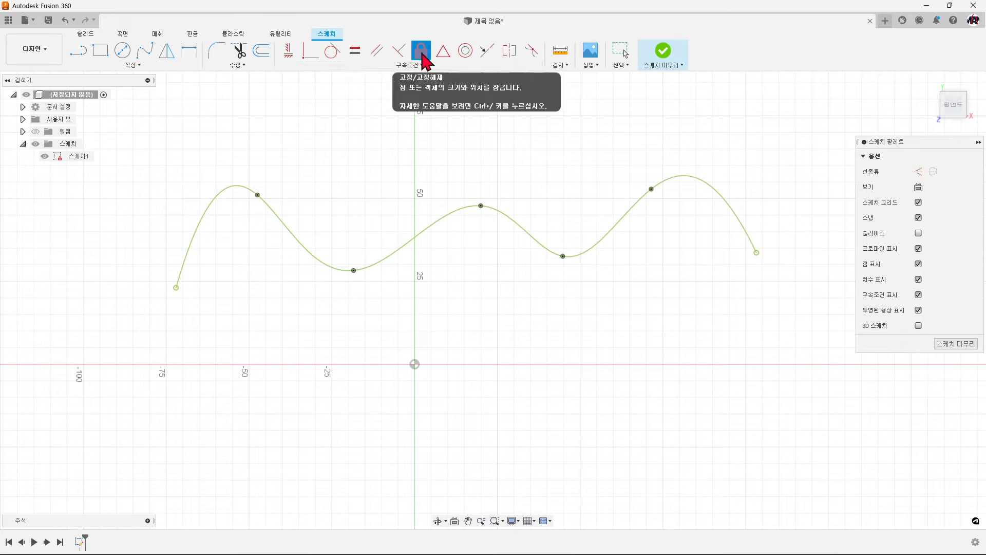
# Release the fixed spline curve with the Fix/UnFix constraint.
pyautogui.click(422, 55)
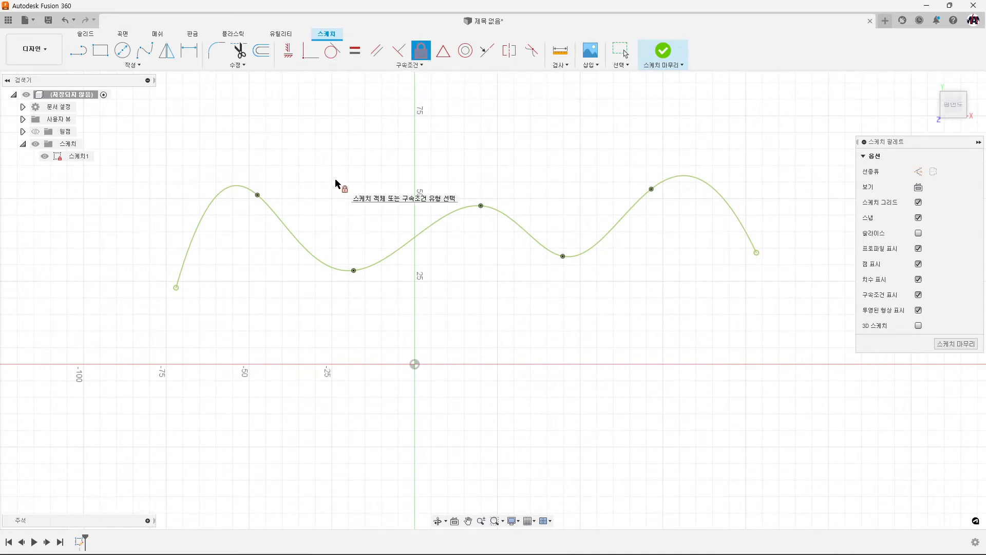
pyautogui.click(405, 243)
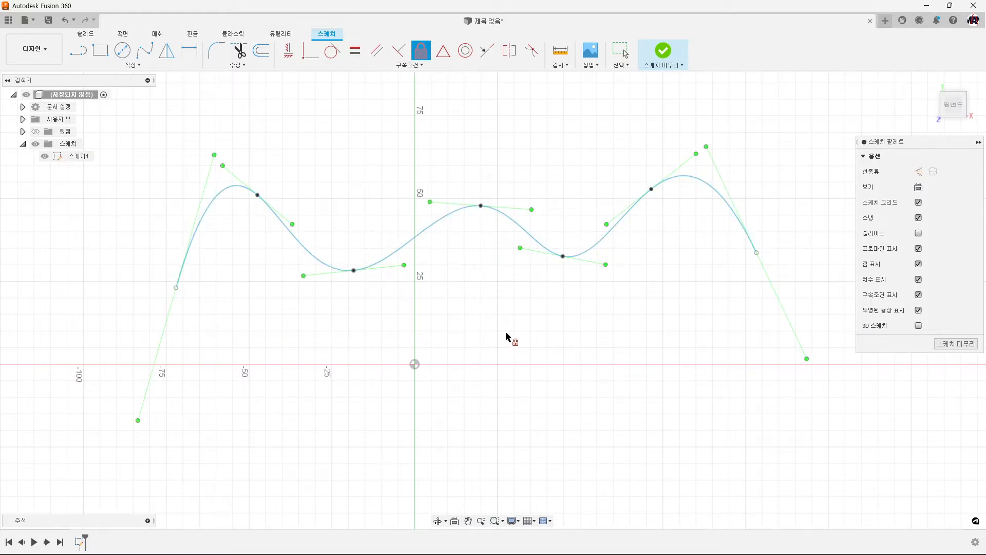
pyautogui.press('Escape')
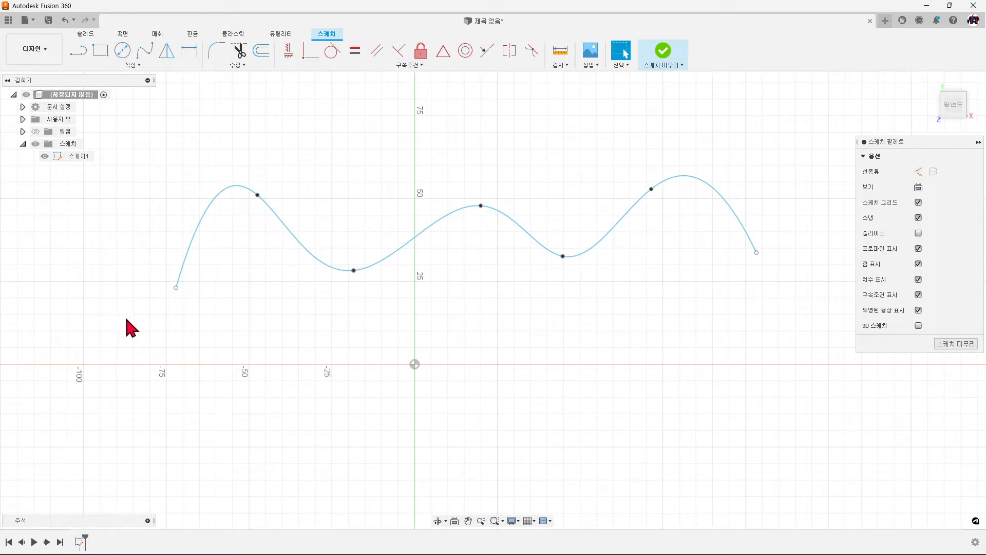
# Fix all seven spline points in place with Fix/UnFix, and apply the constraint to the curve itself.
pyautogui.click(176, 288)
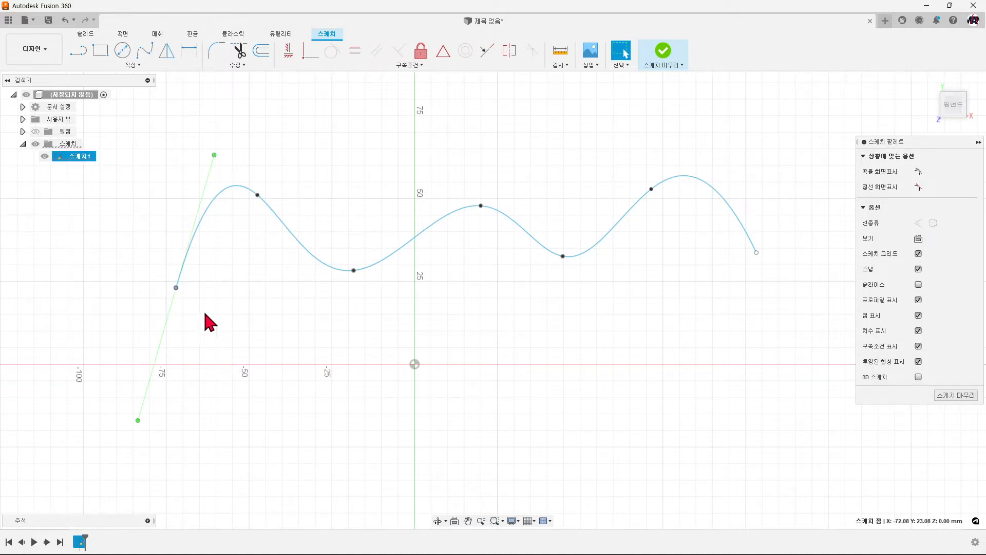
pyautogui.keyDown('shift'); pyautogui.click(257, 195); pyautogui.keyUp('shift')
pyautogui.keyDown('shift'); pyautogui.click(354, 270); pyautogui.keyUp('shift')
pyautogui.keyDown('shift'); pyautogui.click(481, 206); pyautogui.keyUp('shift')
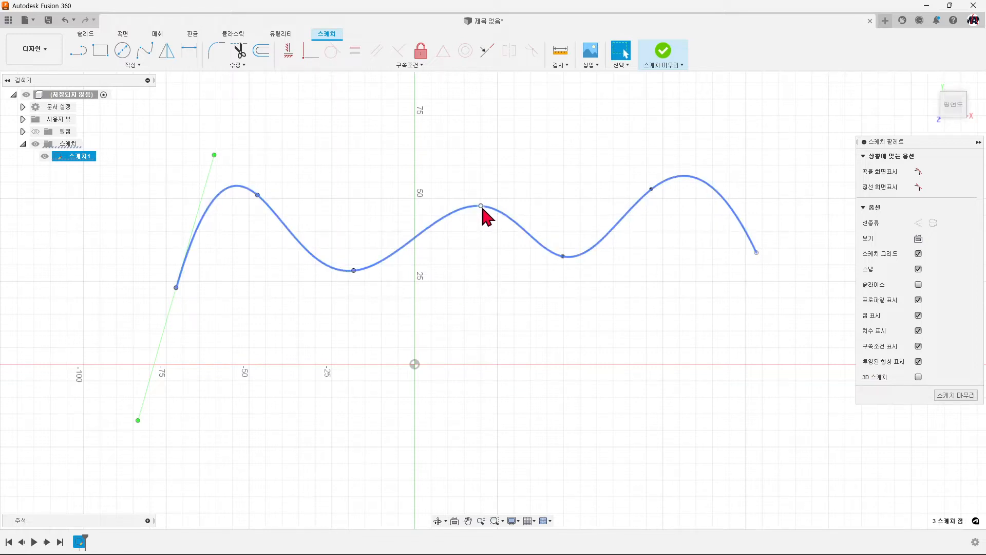
pyautogui.keyDown('shift'); pyautogui.click(563, 256); pyautogui.keyUp('shift')
pyautogui.keyDown('shift'); pyautogui.click(651, 188); pyautogui.keyUp('shift')
pyautogui.keyDown('shift'); pyautogui.click(757, 252); pyautogui.keyUp('shift')
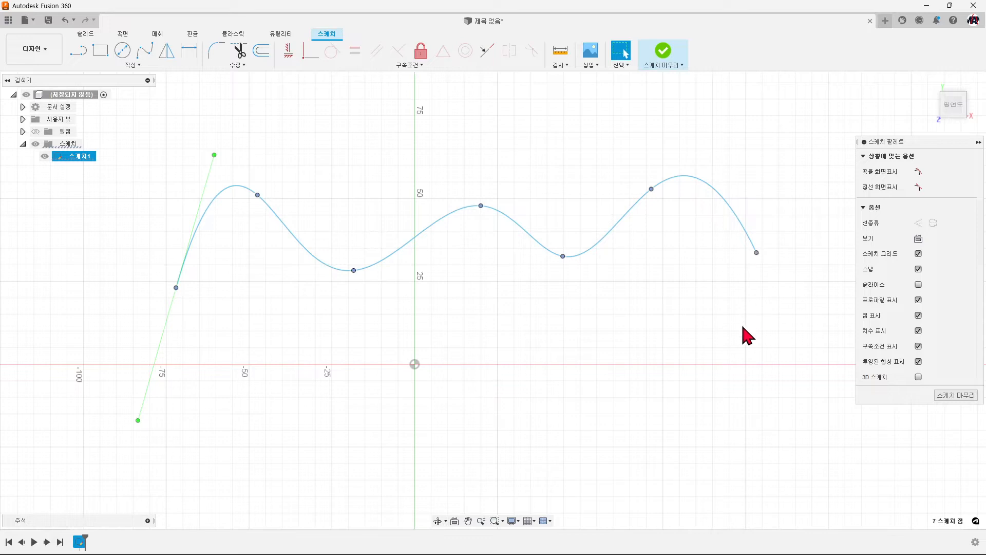
pyautogui.click(421, 55)
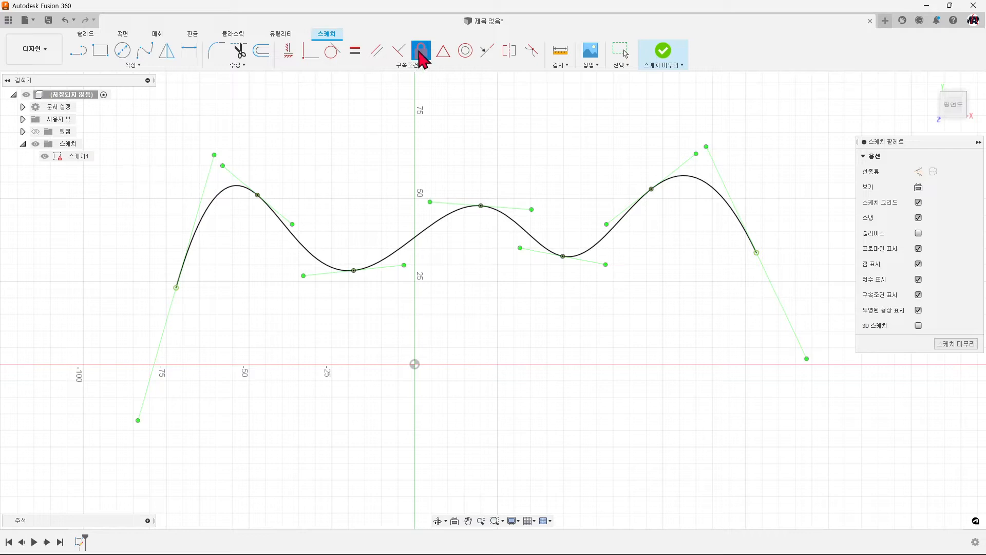
pyautogui.click(417, 239)
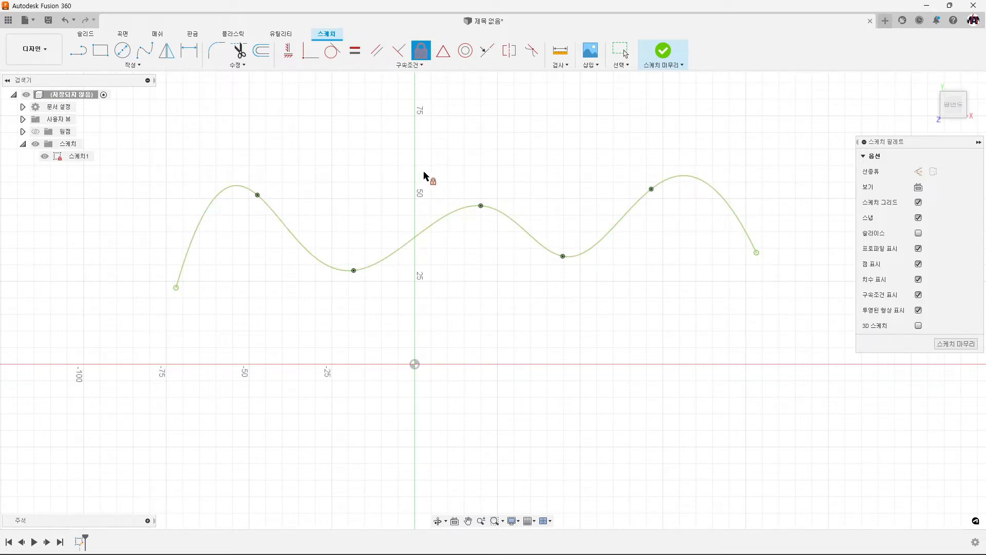
pyautogui.click(431, 227)
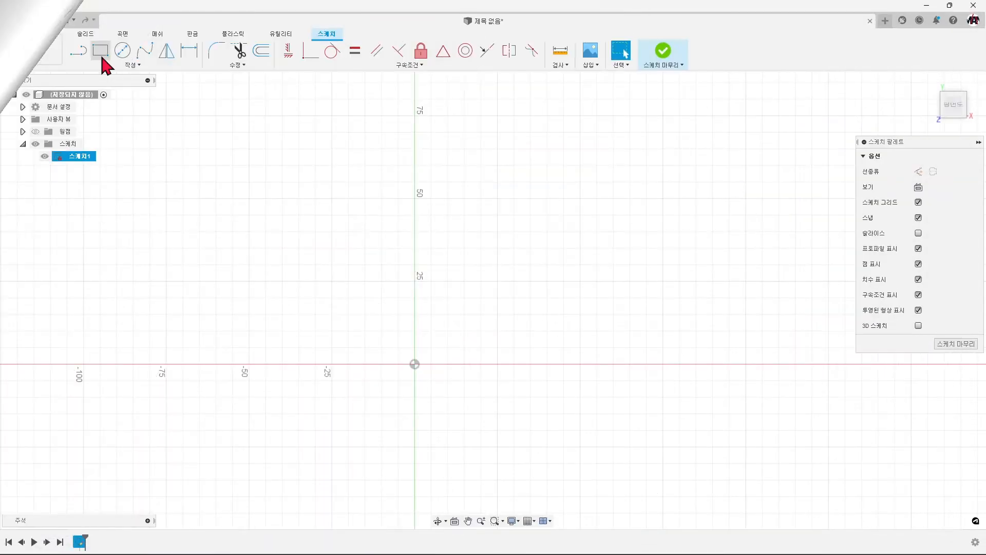
# Draw a 35 by 25 mm two-point rectangle above the X axis, to the left of the Y axis.
pyautogui.click(100, 50)
pyautogui.click(244, 199)
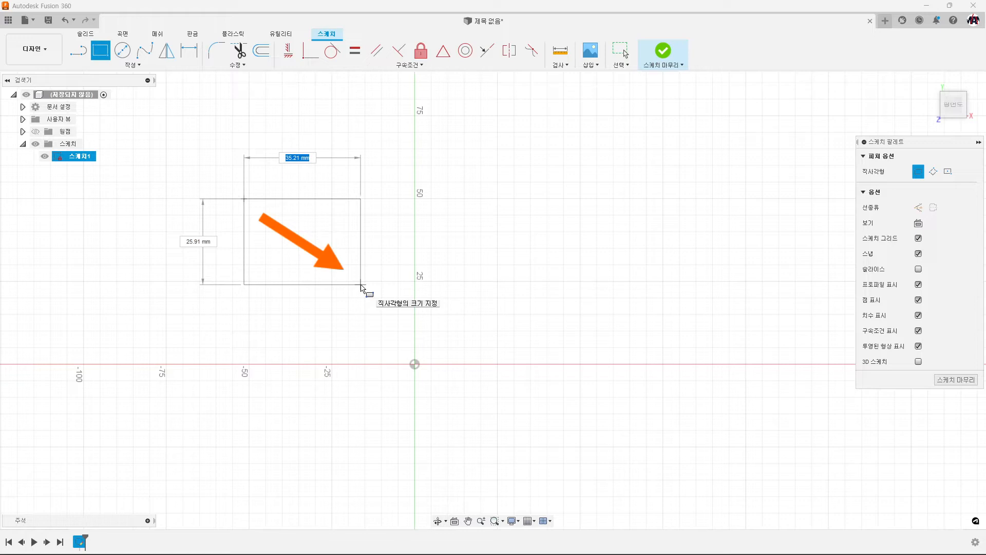
pyautogui.write('35')
pyautogui.press('Tab')
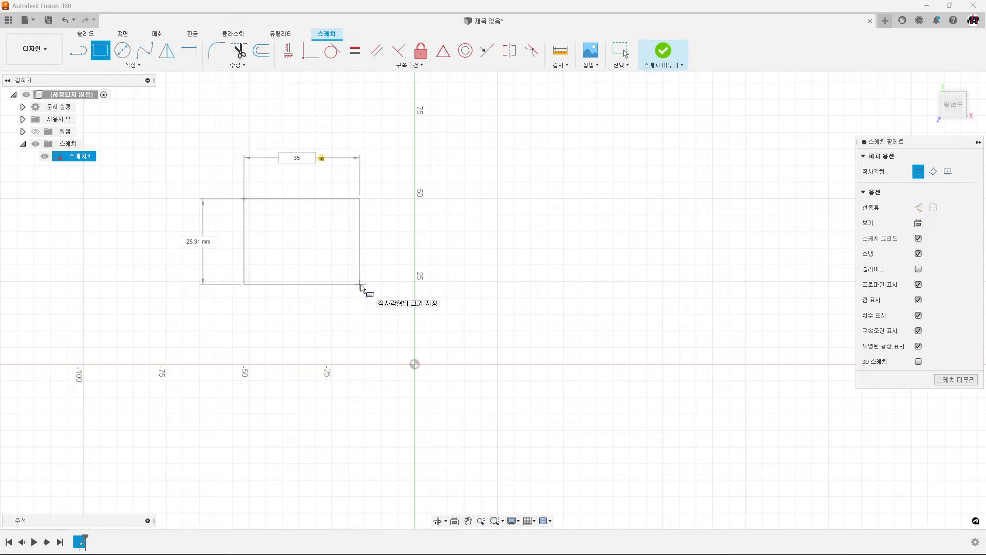
pyautogui.write('25')
pyautogui.press('Tab')
pyautogui.press('Return')
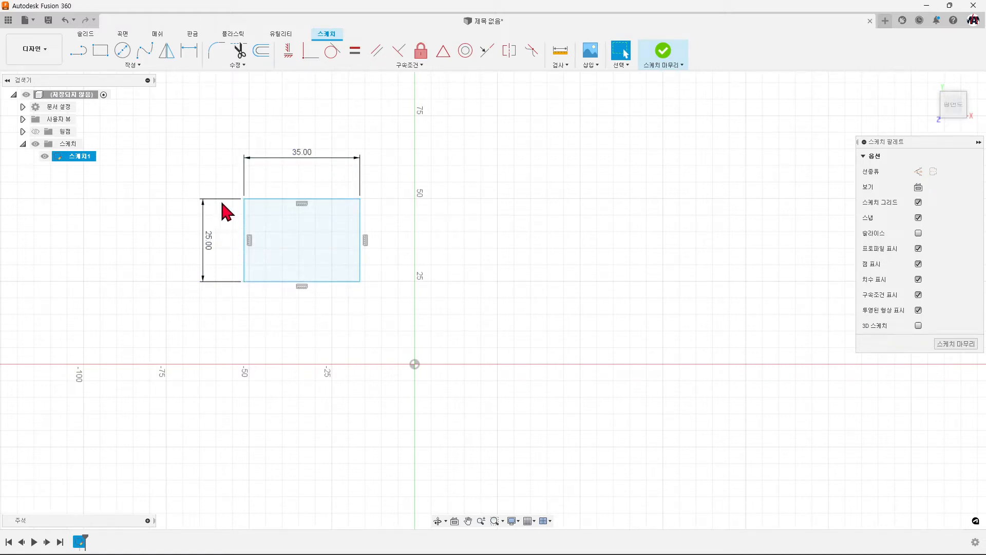
# Draw a second 35 by 25 mm rectangle to the right of the Y axis, starting from its lower-right corner.
pyautogui.click(101, 52)
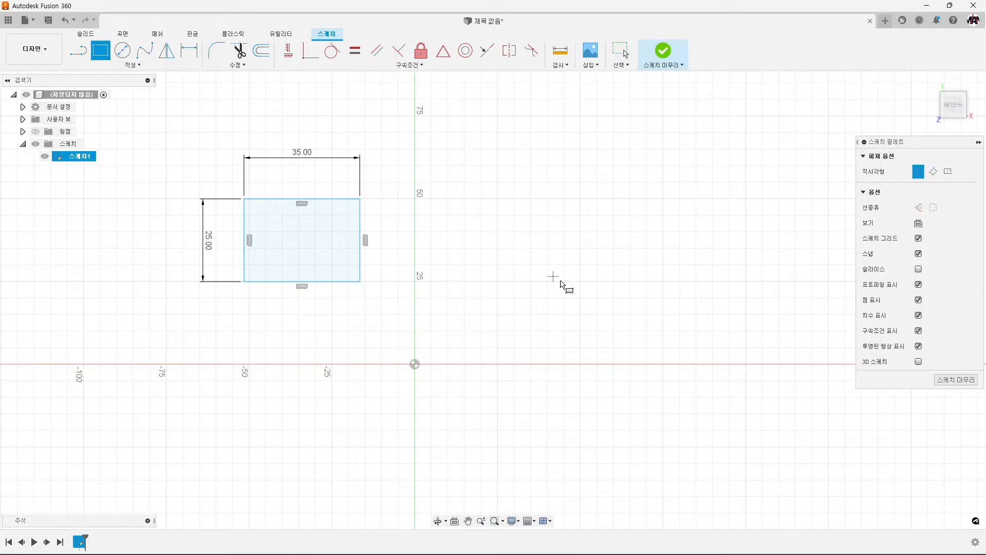
pyautogui.click(673, 296)
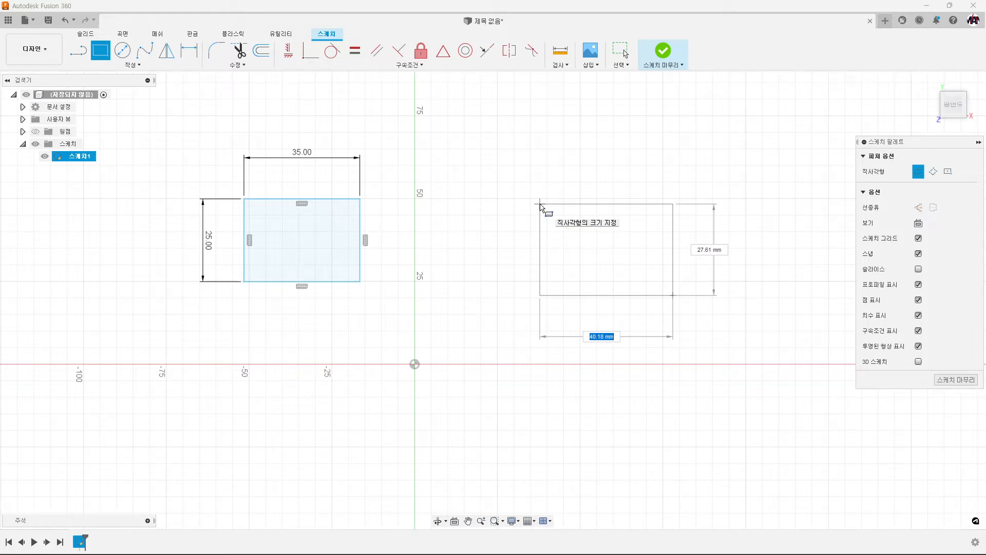
pyautogui.write('35')
pyautogui.press('Tab')
pyautogui.write('25')
pyautogui.press('Return')
pyautogui.press('Escape')
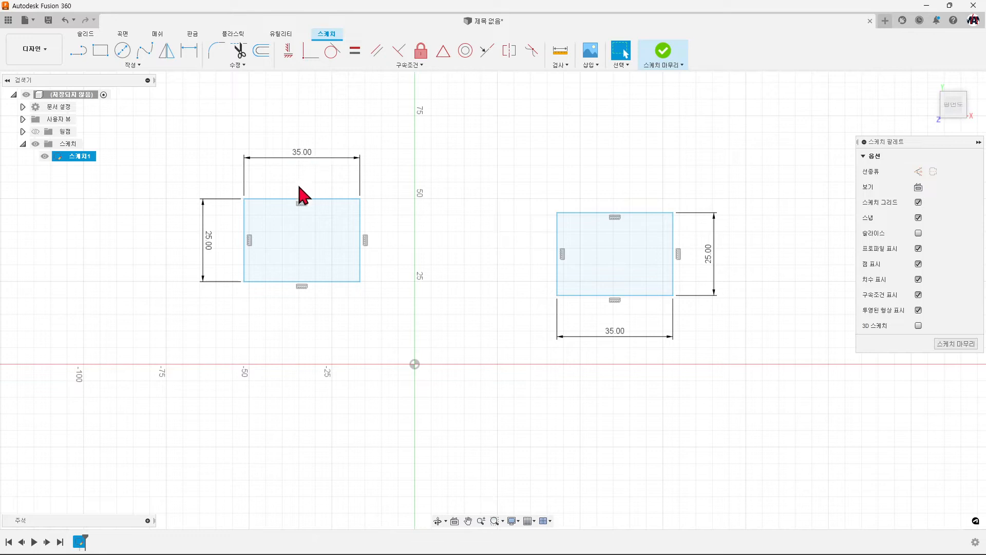
# Set the left rectangle's width to 45 mm and its height to 35 mm.
pyautogui.doubleClick(298, 158)
pyautogui.write('45')
pyautogui.press('Return')
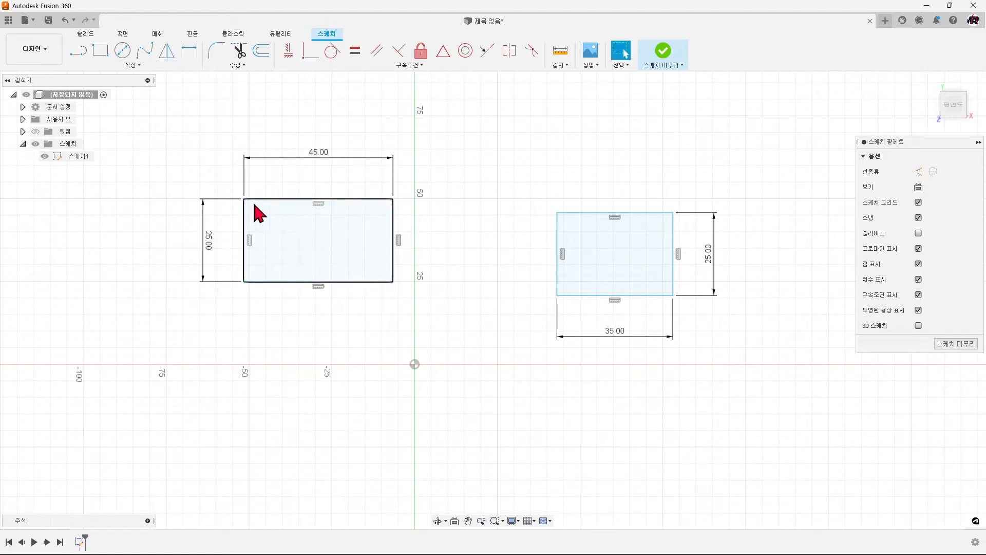
pyautogui.doubleClick(208, 240)
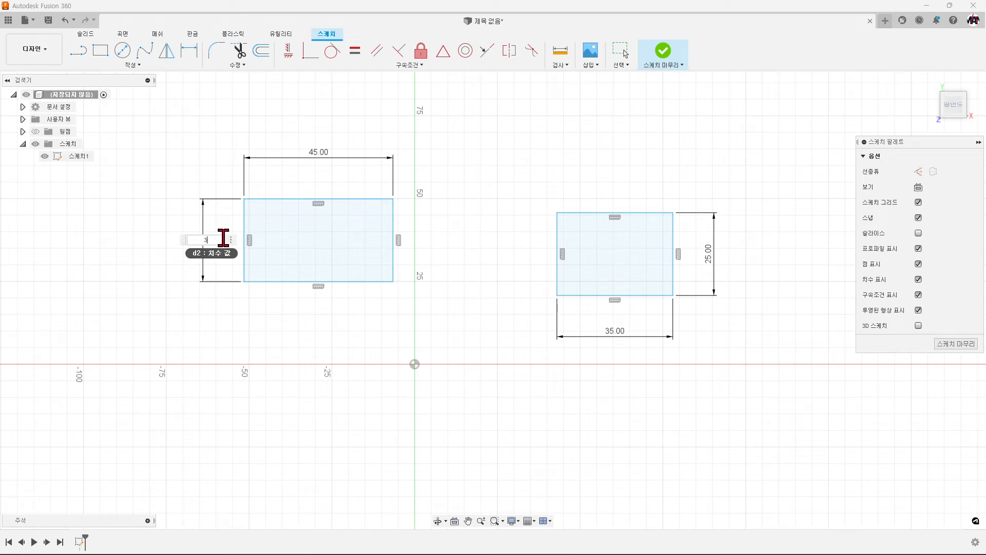
pyautogui.press('Return')
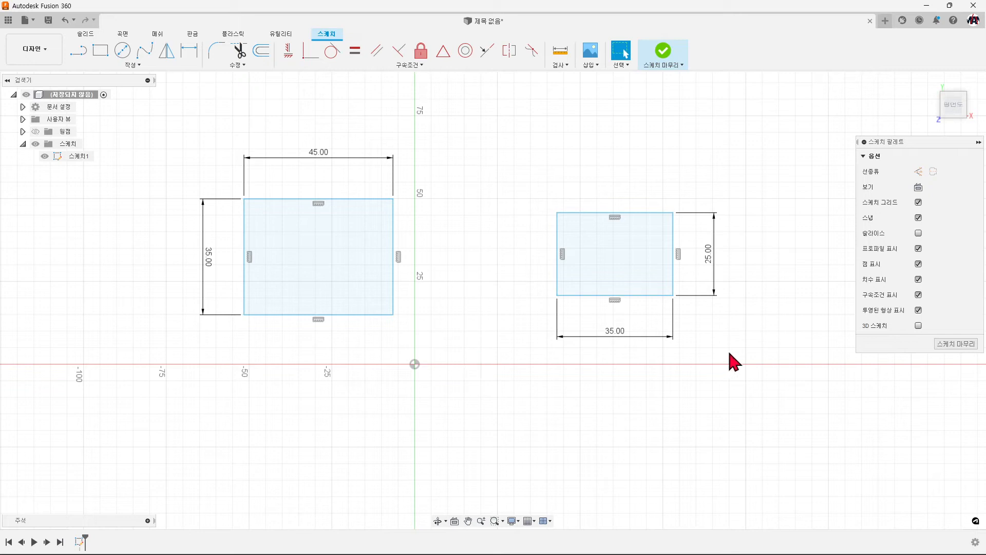
# Set the right rectangle's height to 35 mm and its width to 45 mm.
pyautogui.doubleClick(715, 265)
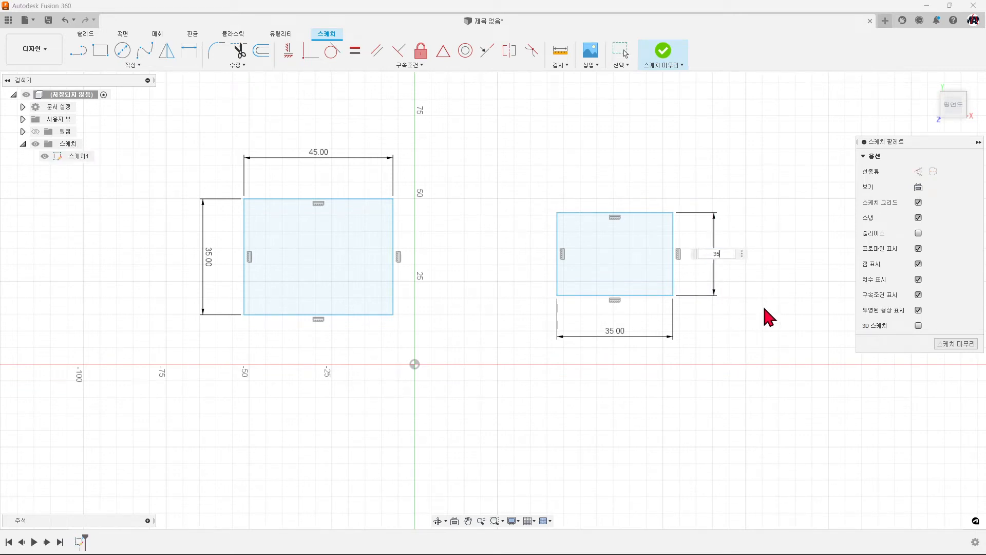
pyautogui.write('35')
pyautogui.press('Return')
pyautogui.doubleClick(619, 333)
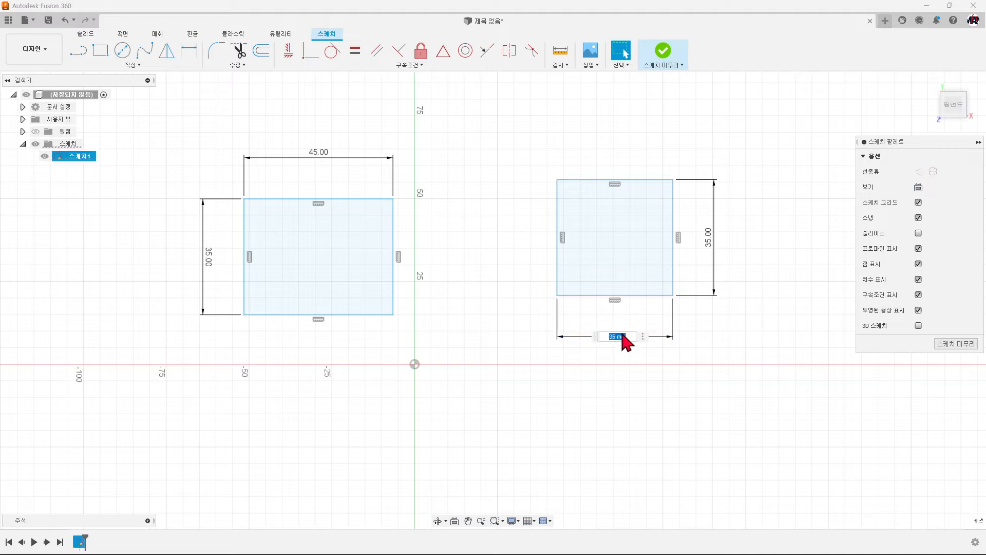
pyautogui.write('45')
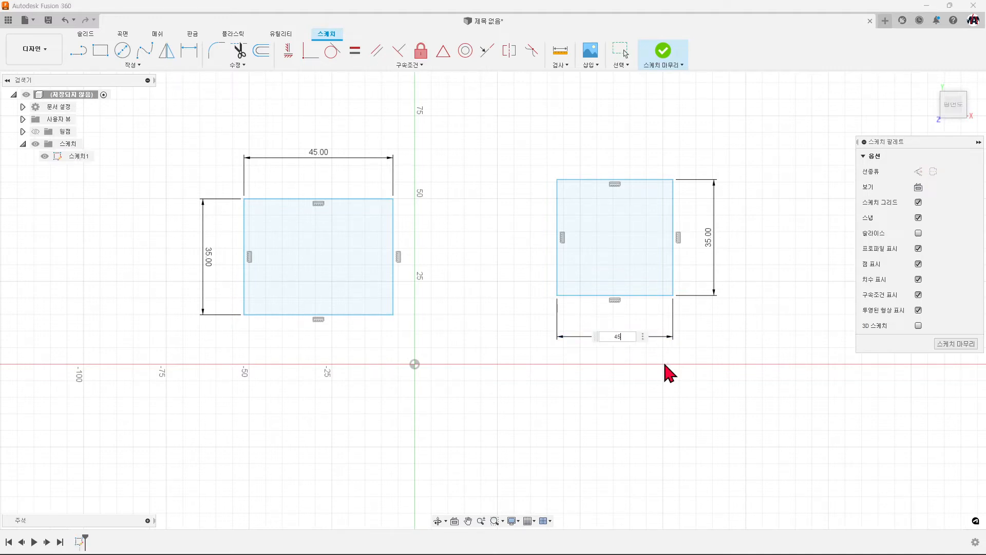
pyautogui.press('Return')
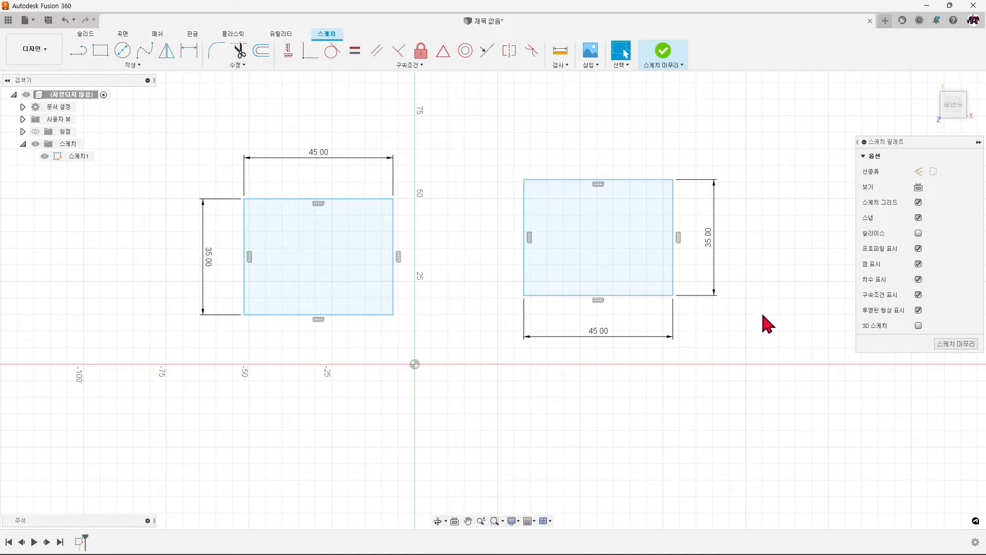
# Fix the right rectangle's left edge in place and set the rectangle's width to 50 mm.
pyautogui.click(420, 54)
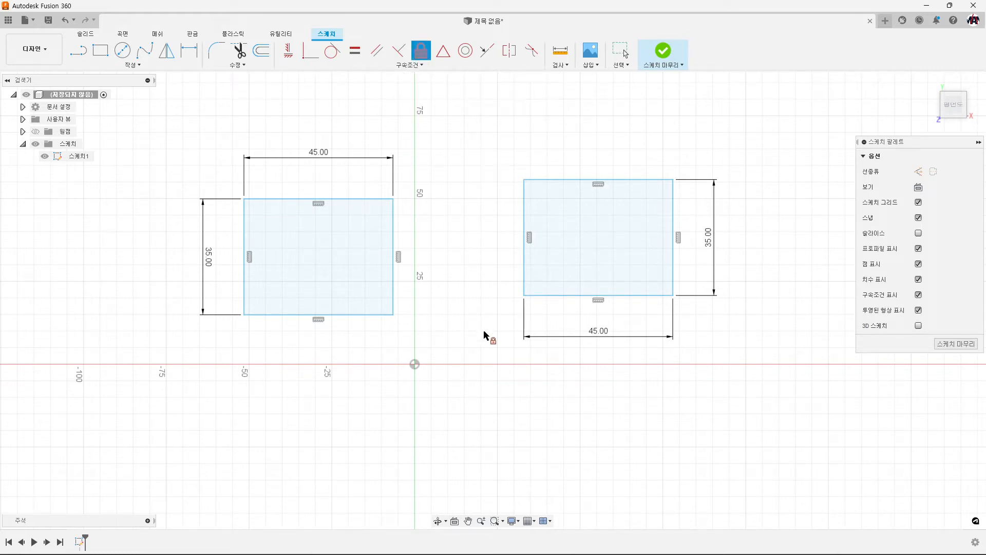
pyautogui.click(524, 242)
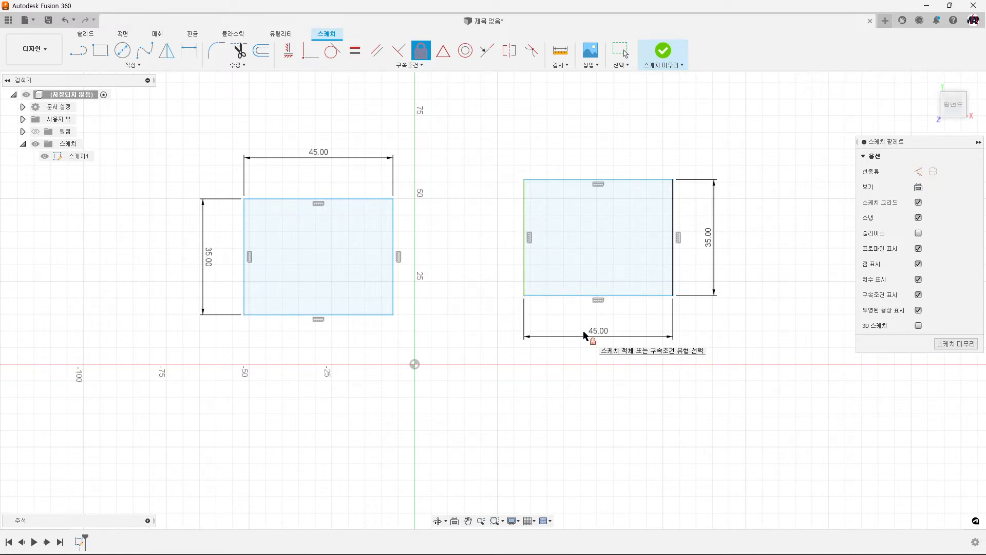
pyautogui.press('Escape')
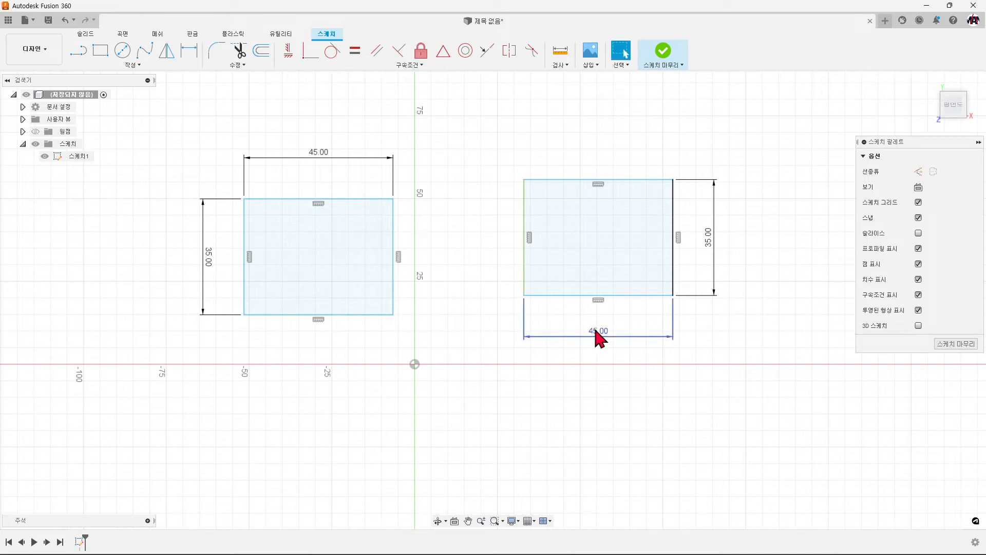
pyautogui.doubleClick(595, 332)
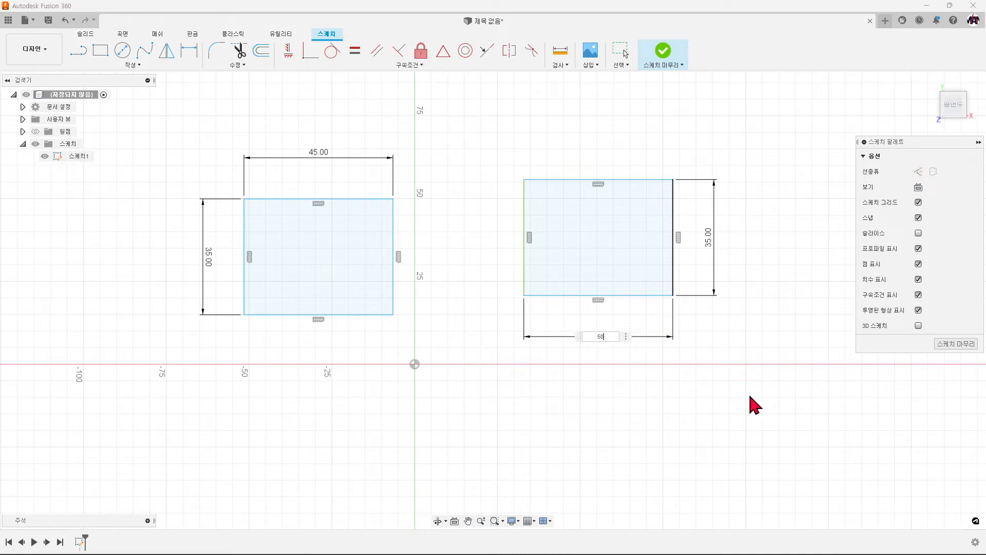
pyautogui.press('Return')
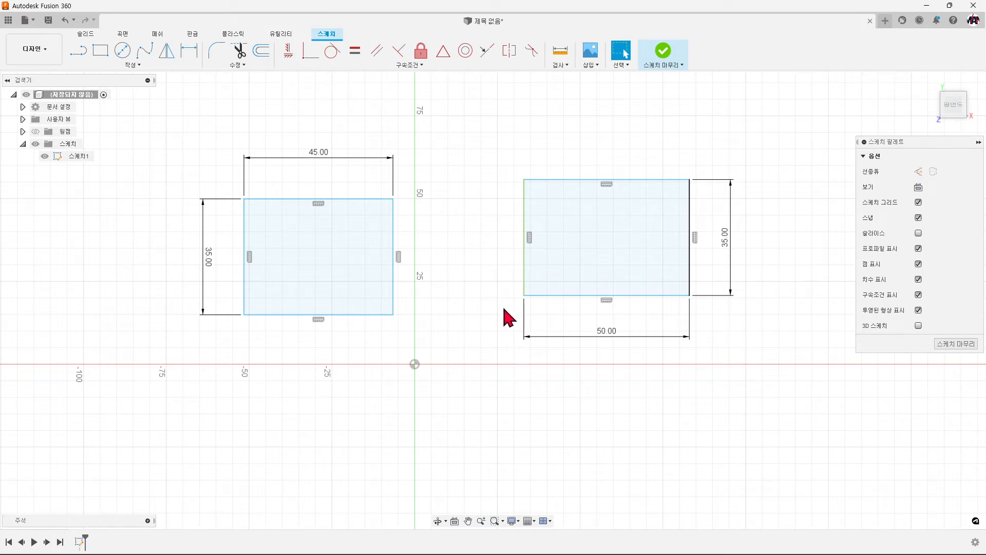
# Fix the left rectangle's right edge in place and set the rectangle's width to 50 mm.
pyautogui.click(421, 50)
pyautogui.click(397, 232)
pyautogui.press('Escape')
pyautogui.doubleClick(318, 152)
pyautogui.write('50')
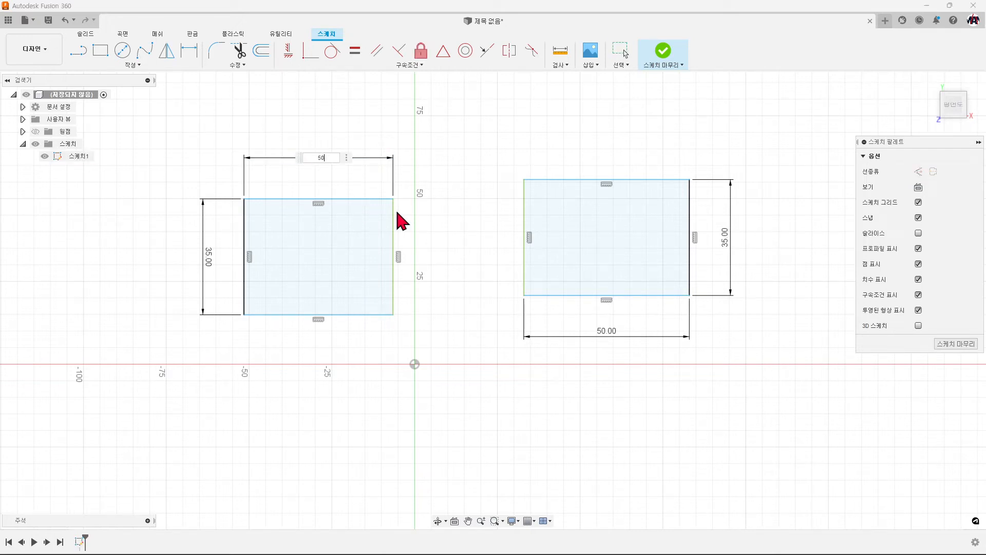
pyautogui.press('Return')
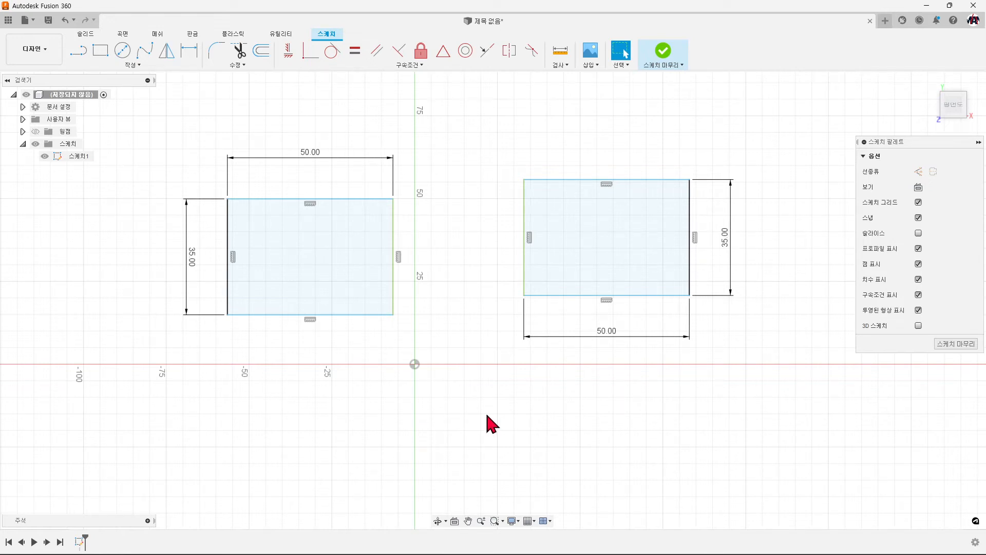
# Release the fixed inner vertical edges of both rectangles with the Fix/UnFix constraint.
pyautogui.click(421, 50)
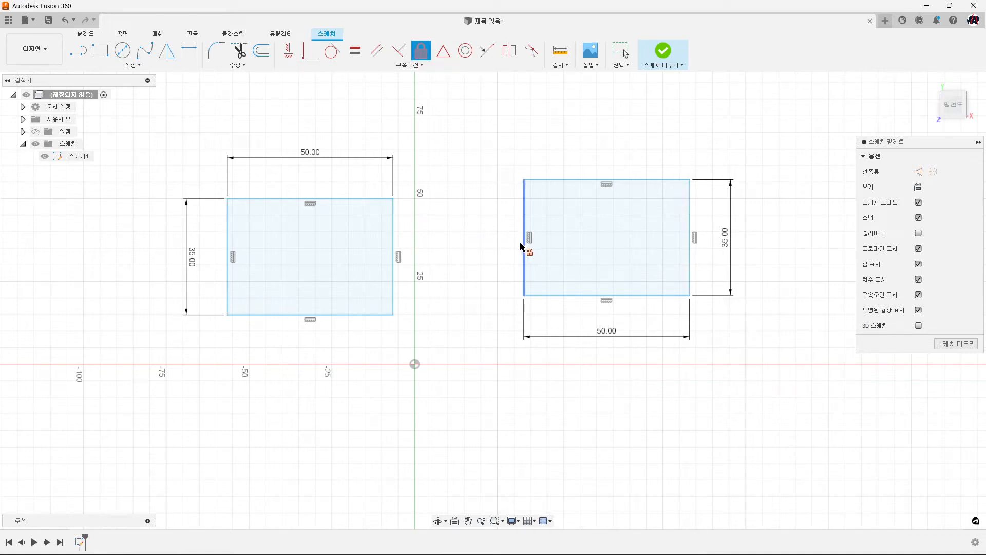
# Move the released right rectangle slightly up and to the right by its lower edge.
pyautogui.press('Escape')
pyautogui.moveTo(559, 296)
pyautogui.mouseDown()
pyautogui.moveTo(517, 298)
pyautogui.moveTo(546, 255)
pyautogui.moveTo(522, 299)
pyautogui.moveTo(488, 286)
pyautogui.moveTo(522, 249)
pyautogui.moveTo(540, 271)
pyautogui.moveTo(519, 307)
pyautogui.moveTo(487, 267)
pyautogui.moveTo(540, 247)
pyautogui.moveTo(543, 286)
pyautogui.moveTo(496, 263)
pyautogui.moveTo(536, 255)
pyautogui.moveTo(477, 255)
pyautogui.moveTo(614, 277)
pyautogui.moveTo(554, 278)
pyautogui.mouseUp()
pyautogui.press('Escape')
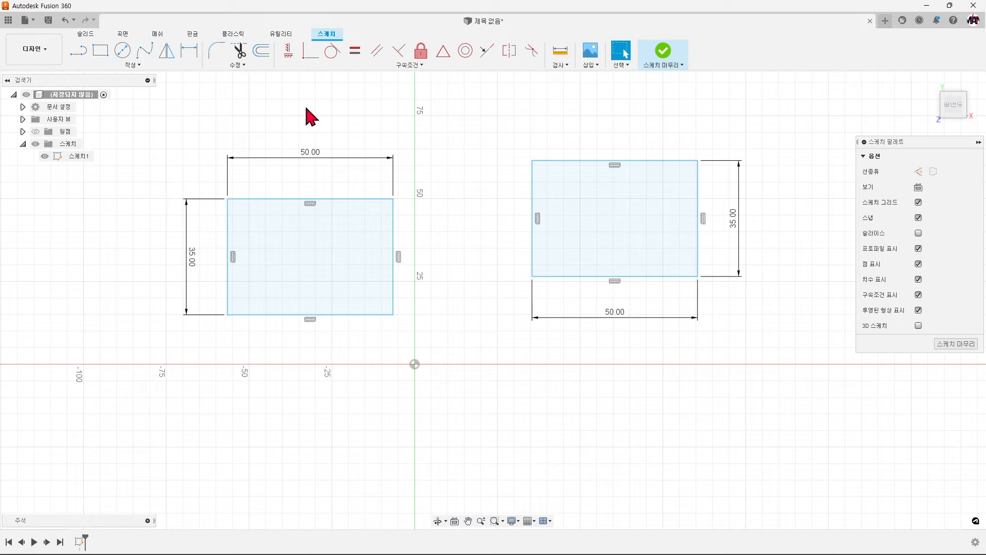
# Attach the left rectangle's lower-right corner to the sketch origin with a Coincident constraint.
pyautogui.click(309, 56)
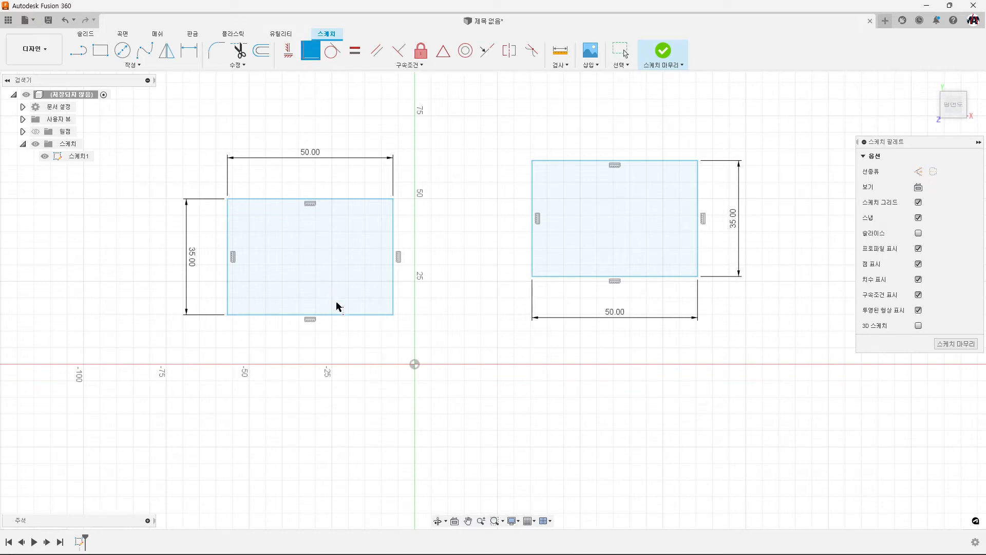
pyautogui.click(393, 315)
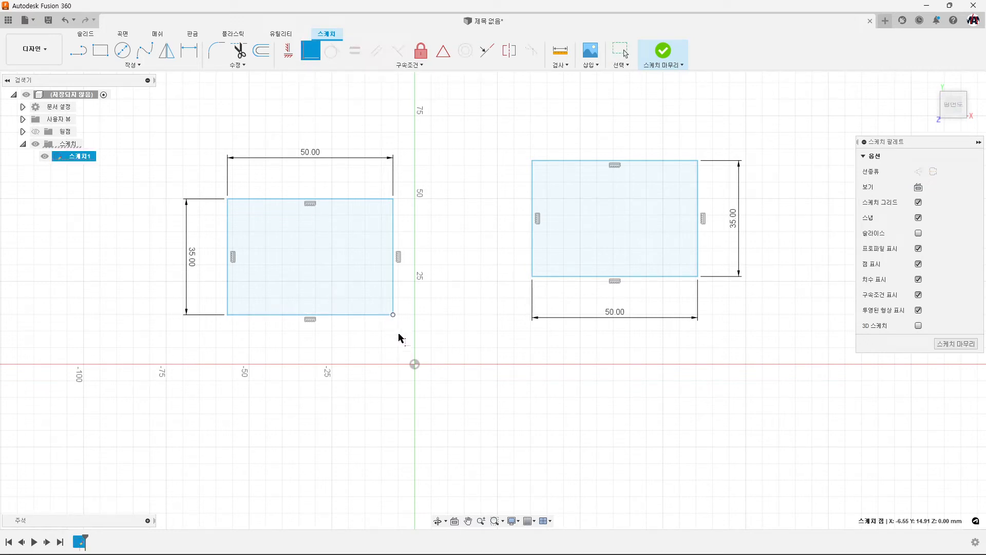
pyautogui.click(415, 365)
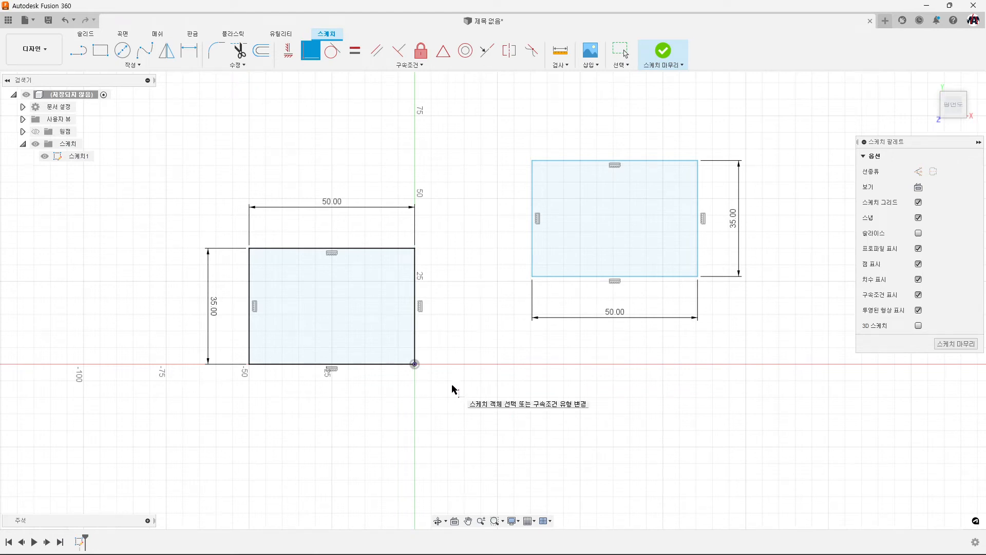
pyautogui.press('Escape')
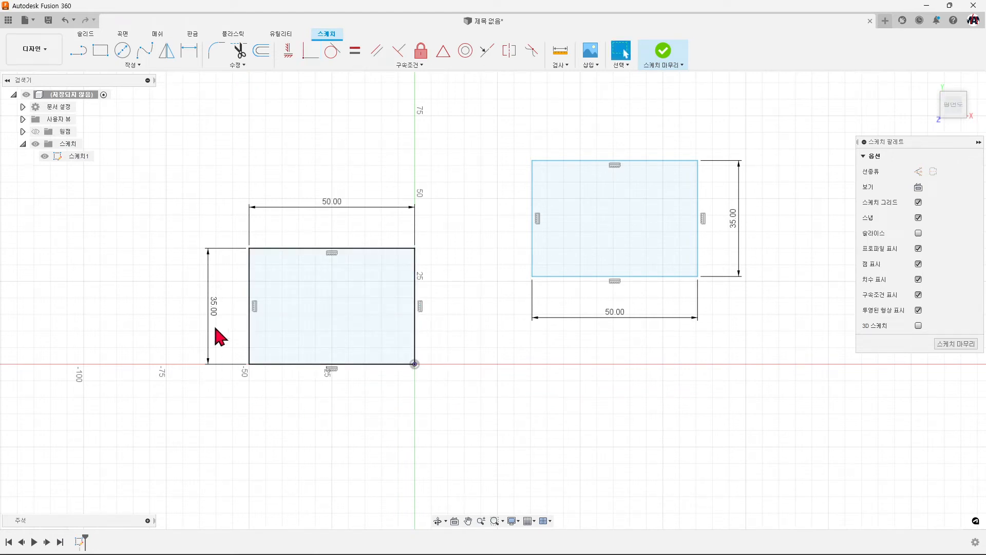
pyautogui.doubleClick(415, 273)
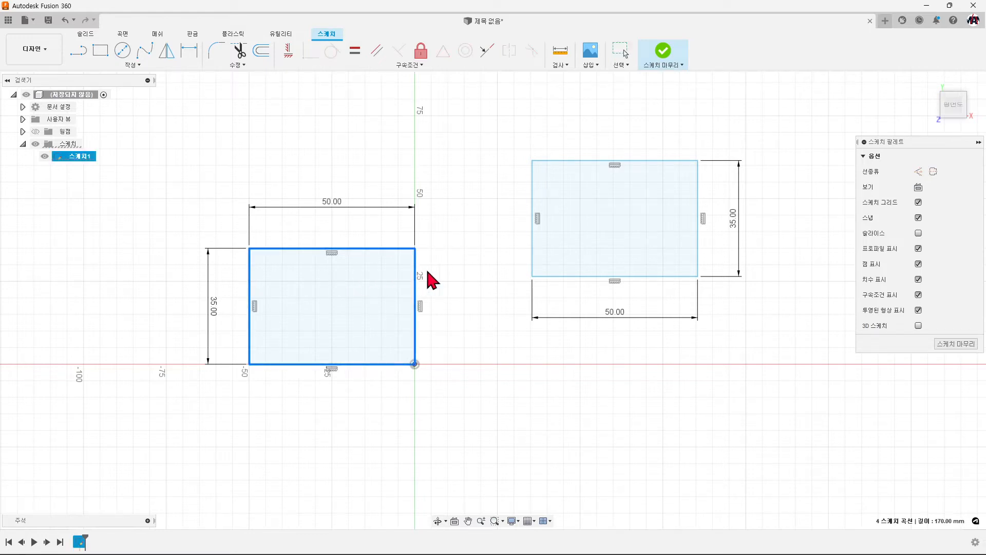
pyautogui.click(519, 377)
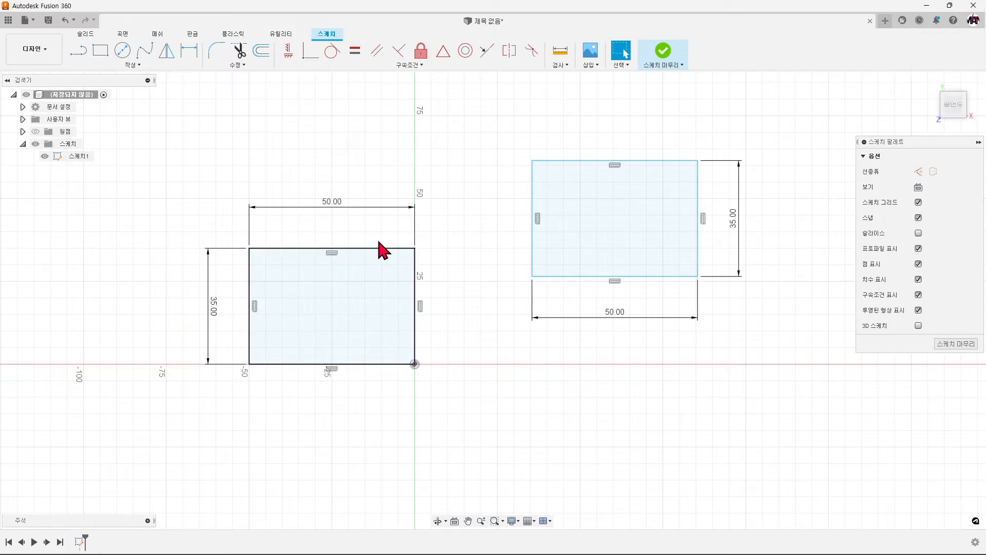
# Shift the right rectangle closer to the vertical axis by its lower edge.
pyautogui.moveTo(606, 278); pyautogui.dragTo(577, 280)
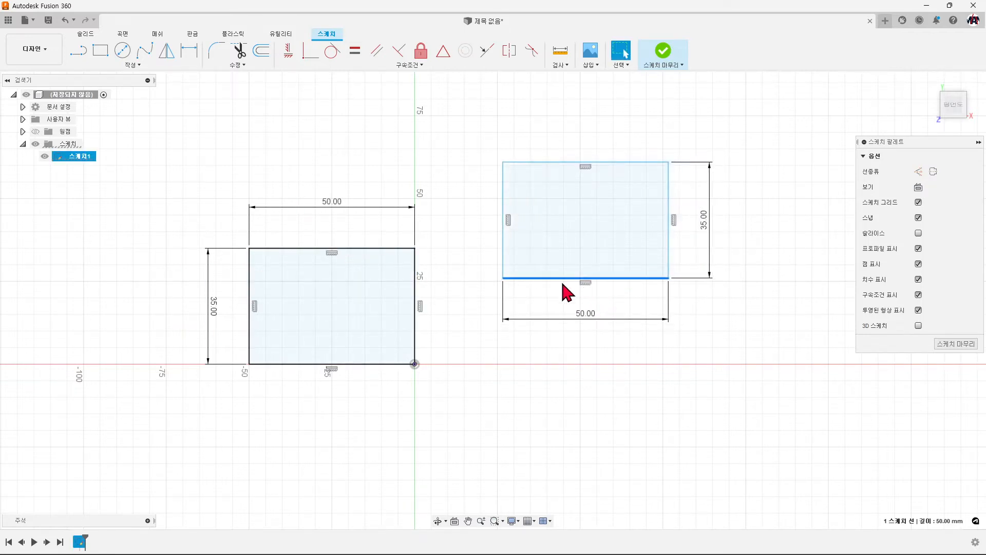
pyautogui.click(482, 317)
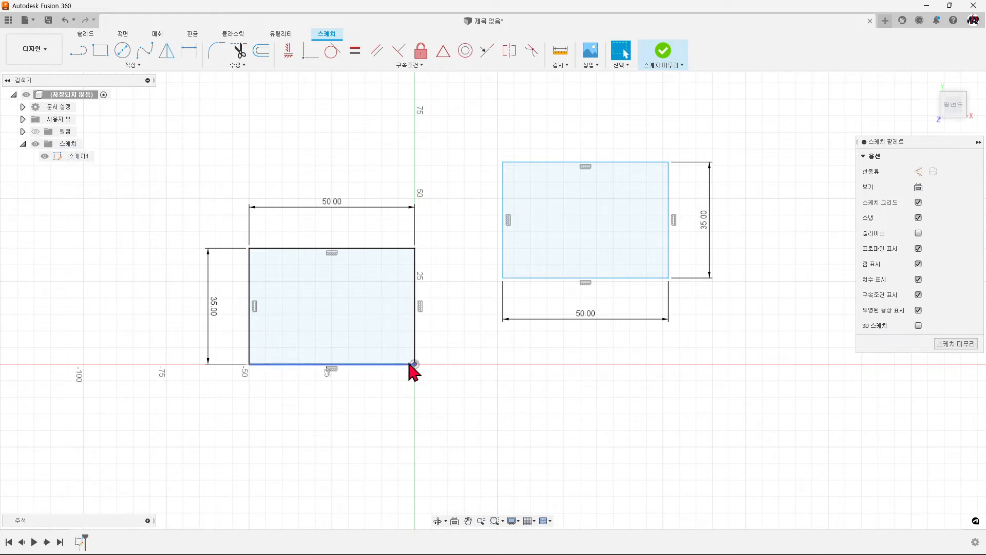
pyautogui.click(189, 51)
pyautogui.click(415, 365)
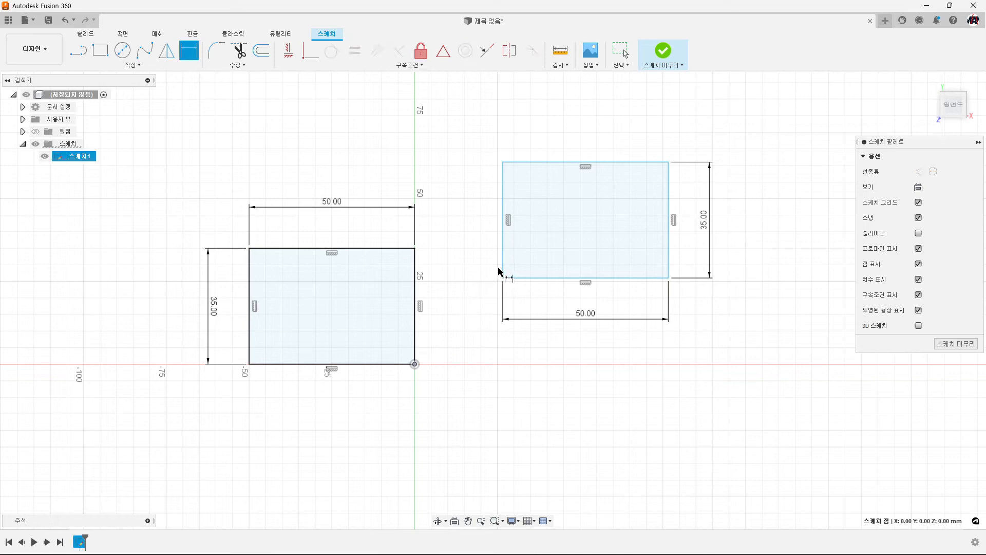
pyautogui.press('Escape')
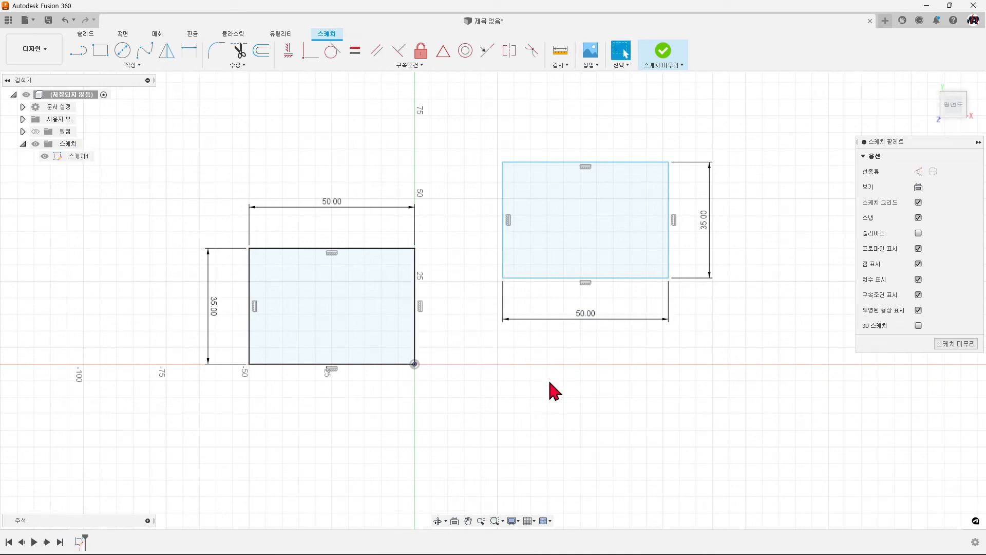
# Try fixing the right rectangle's lower edge with the Fix/UnFix constraint, and undo it.
pyautogui.click(421, 51)
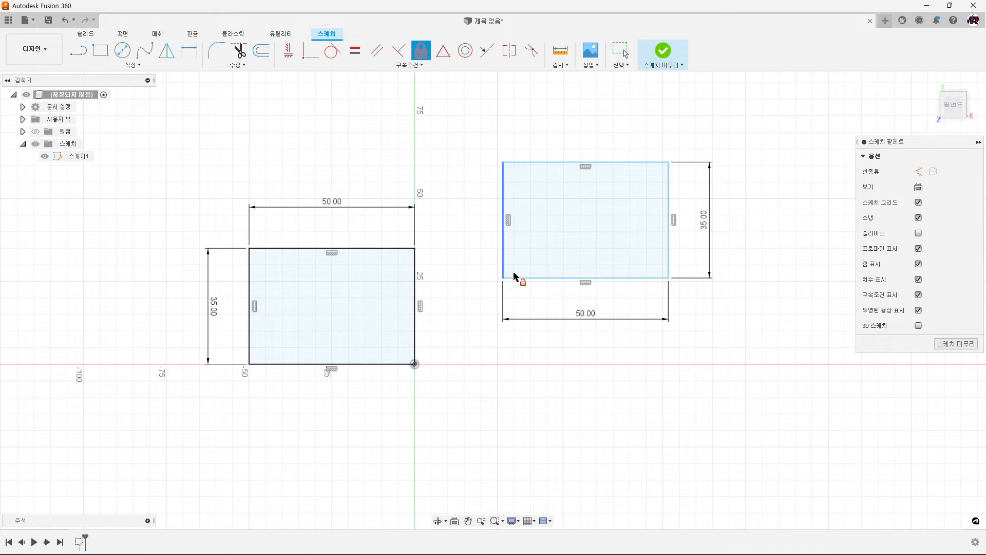
pyautogui.click(529, 278)
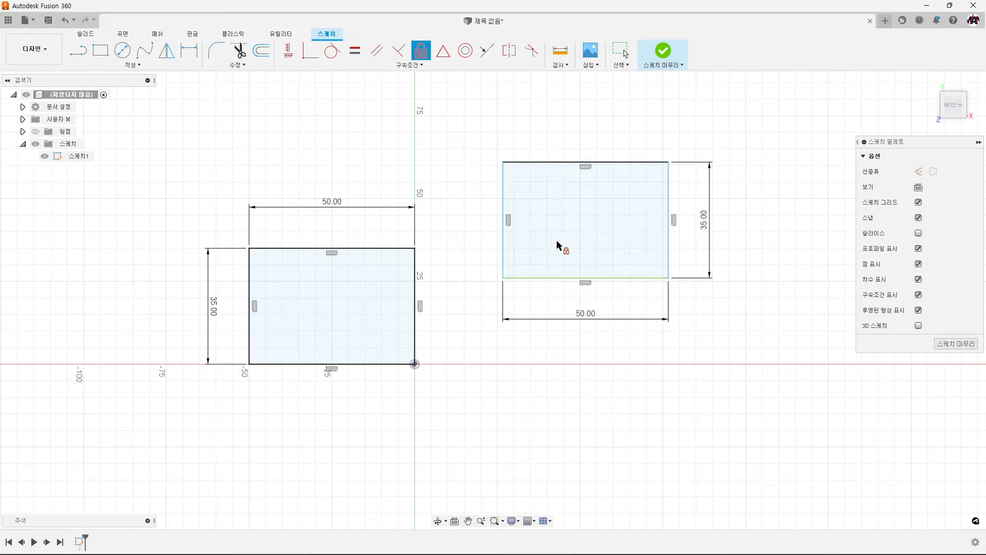
pyautogui.click(68, 20)
pyautogui.click(68, 20)
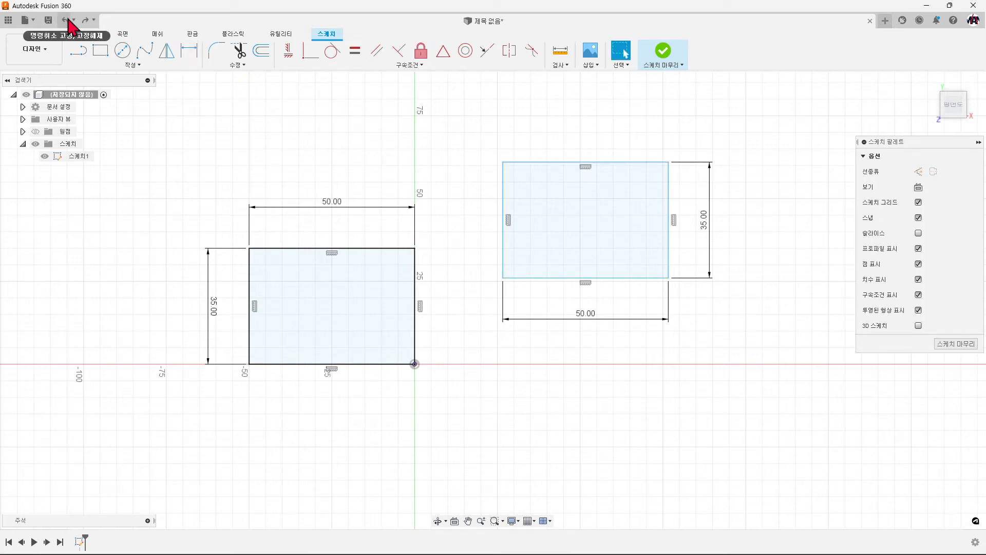
# Fix the right rectangle's lower-left corner point in place with the Fix/UnFix constraint.
pyautogui.click(421, 49)
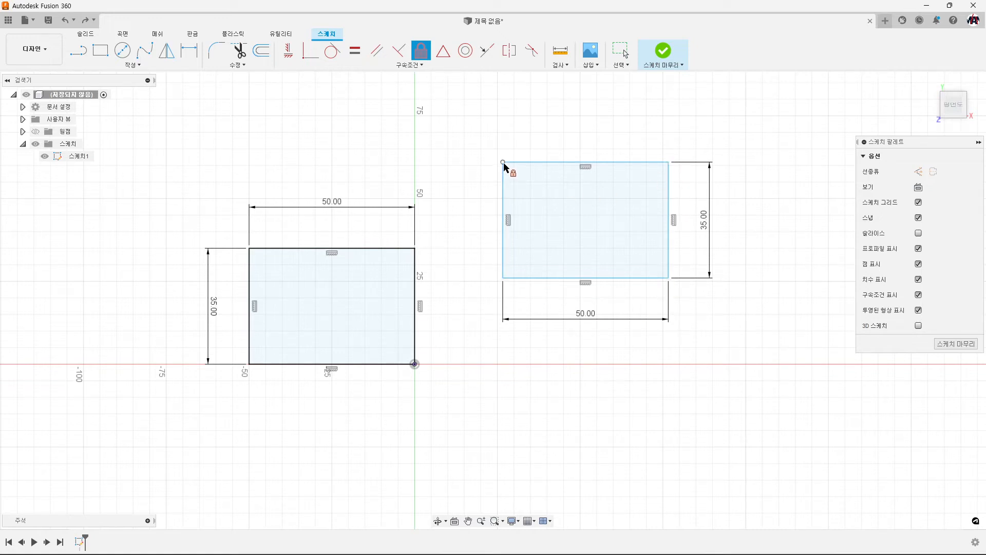
pyautogui.click(504, 279)
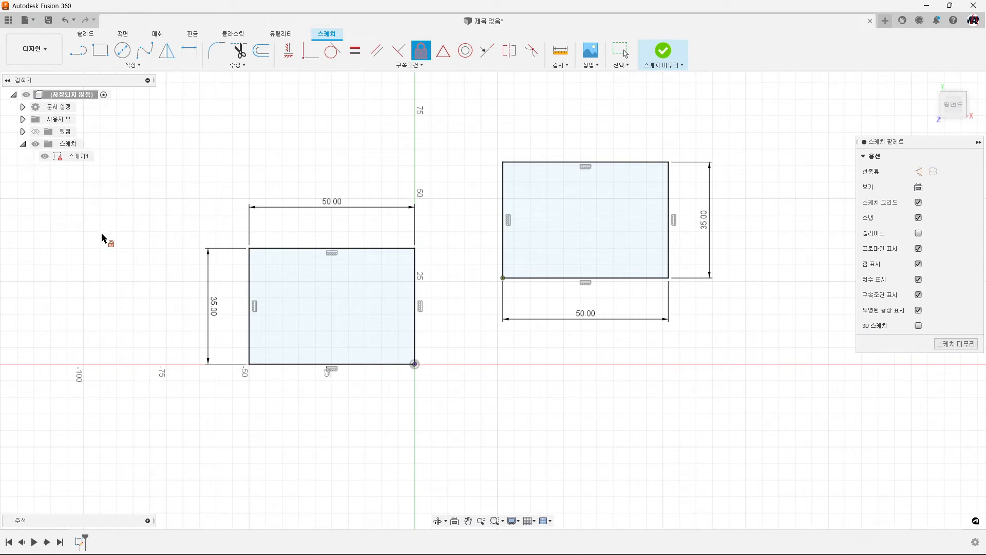
pyautogui.press('Escape')
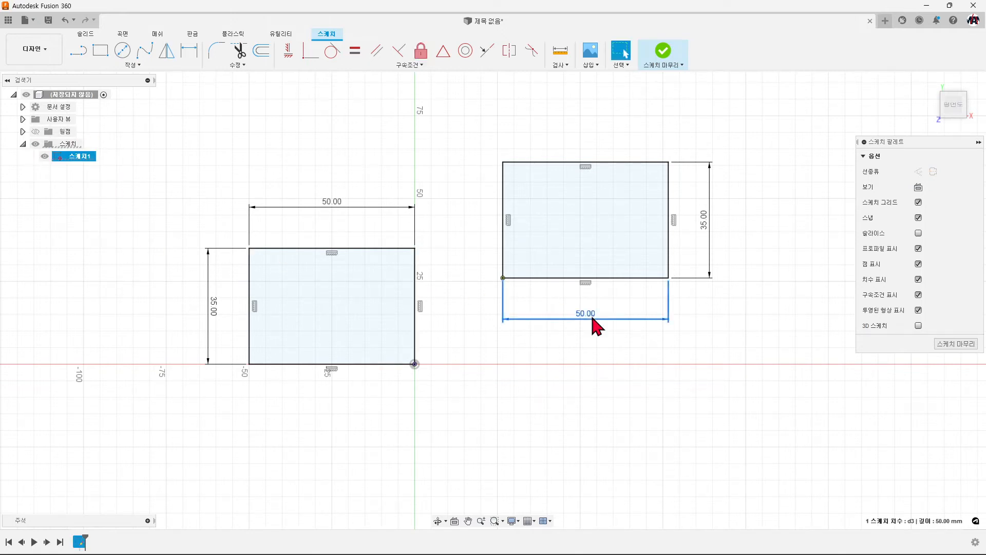
# Set the right rectangle's width to 70 mm and its height to 45 mm.
pyautogui.doubleClick(594, 322)
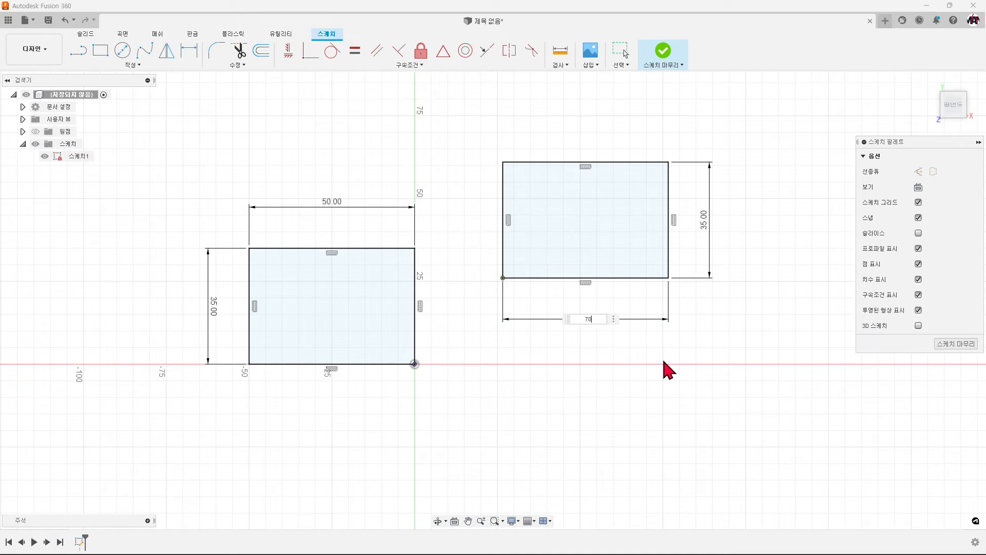
pyautogui.write('70')
pyautogui.press('Return')
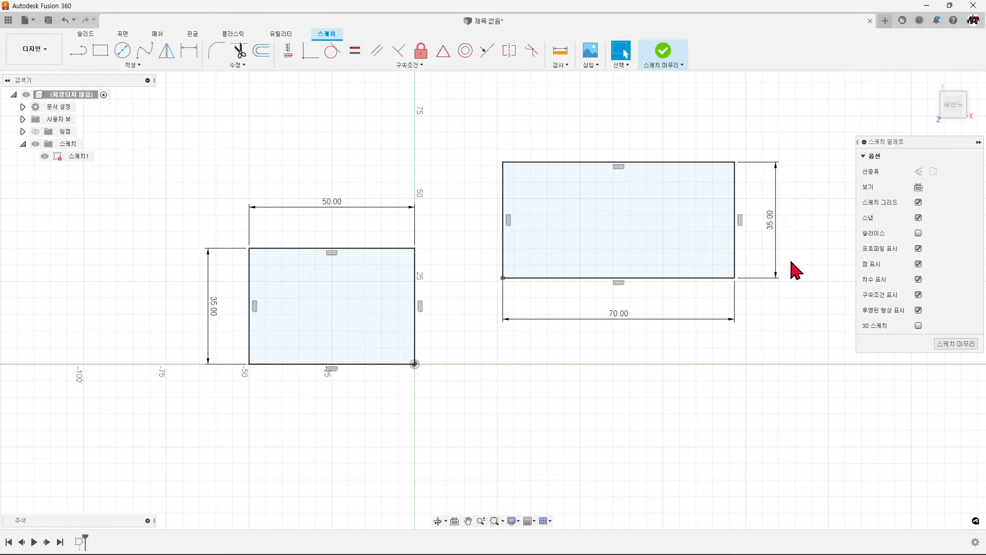
pyautogui.doubleClick(778, 236)
pyautogui.write('45')
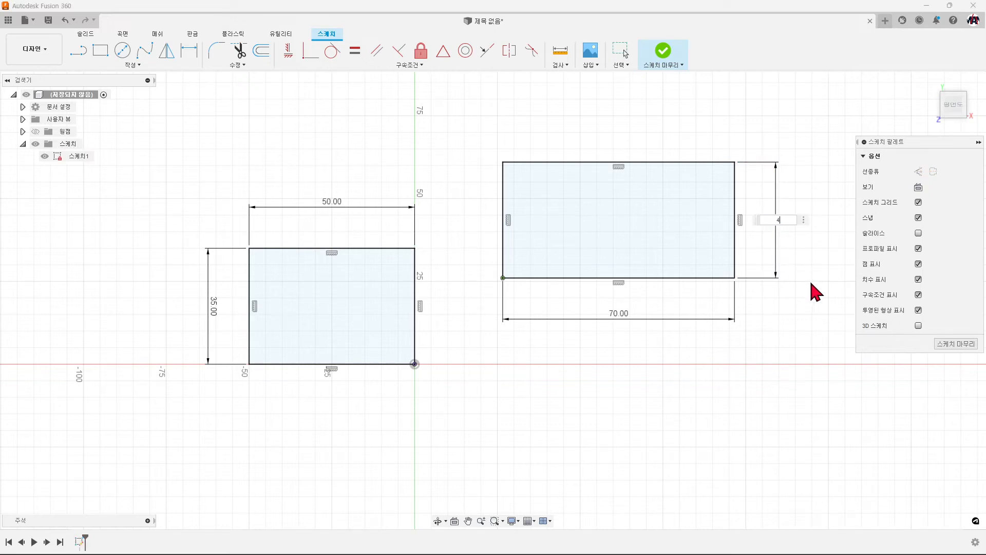
pyautogui.press('Return')
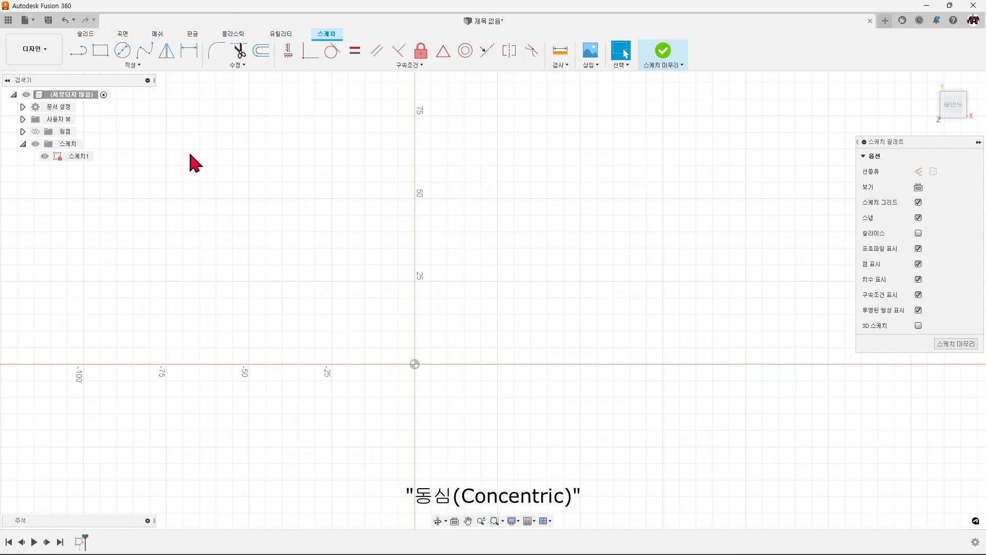
# Draw three separate circles: one about 25 mm in diameter, a larger one to its right, and one about 58 mm across below.
pyautogui.click(122, 50)
pyautogui.click(256, 182)
pyautogui.click(282, 215)
pyautogui.click(525, 182)
pyautogui.click(539, 260)
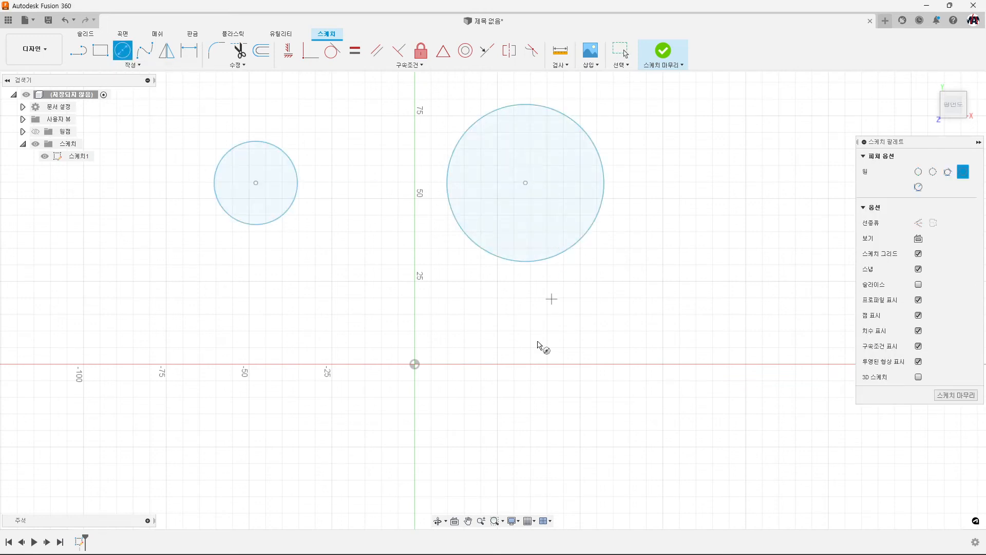
pyautogui.click(452, 420)
pyautogui.click(546, 438)
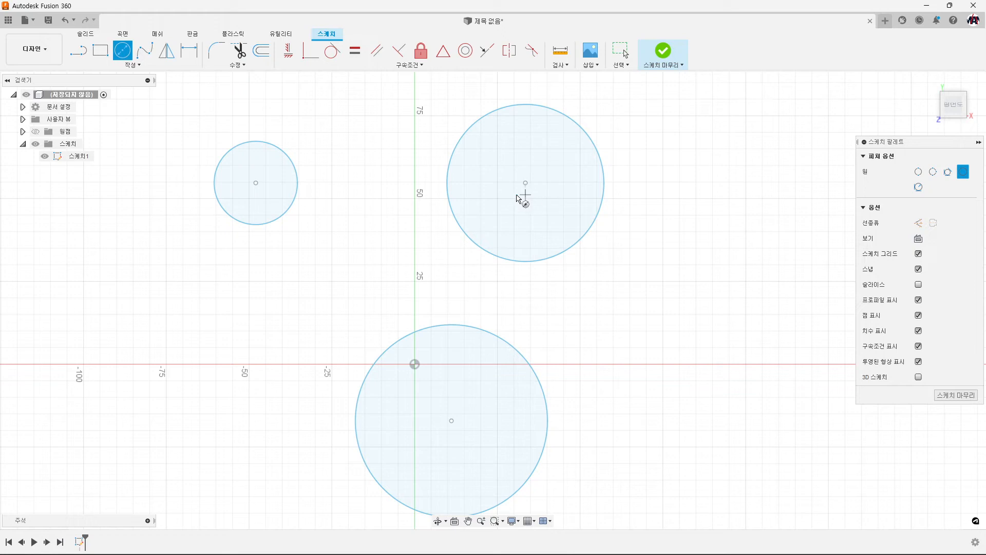
# Make the upper-right circle concentric with the small upper-left circle.
pyautogui.click(460, 53)
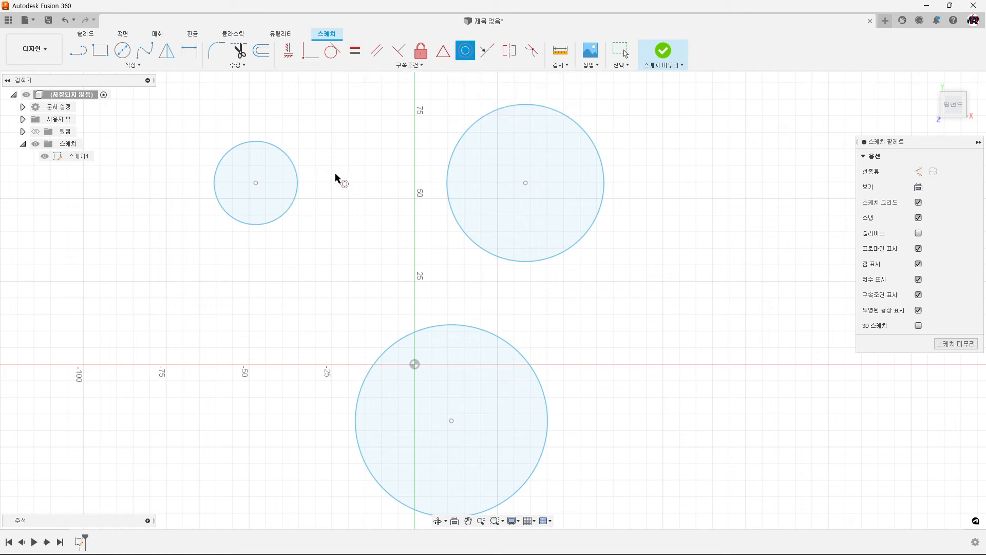
pyautogui.click(300, 194)
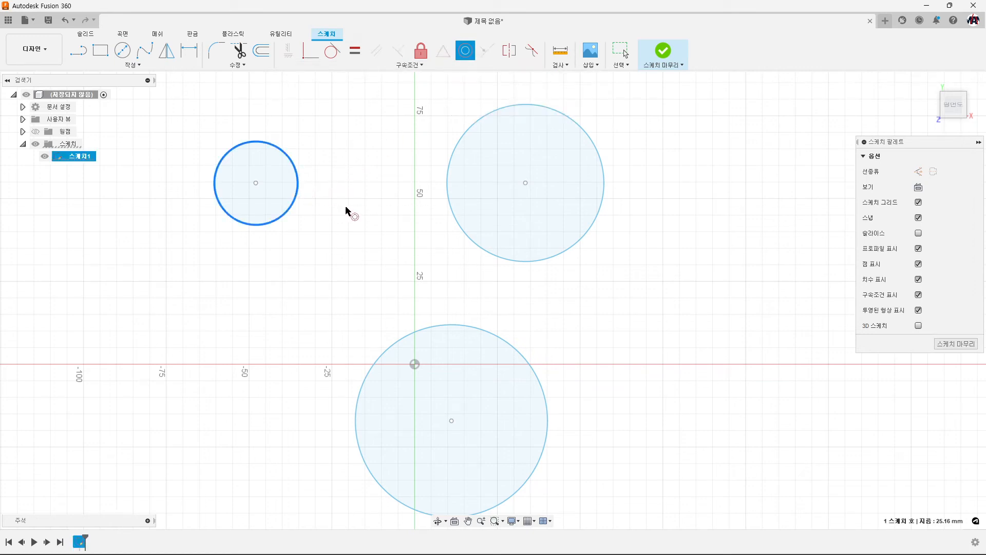
pyautogui.click(450, 211)
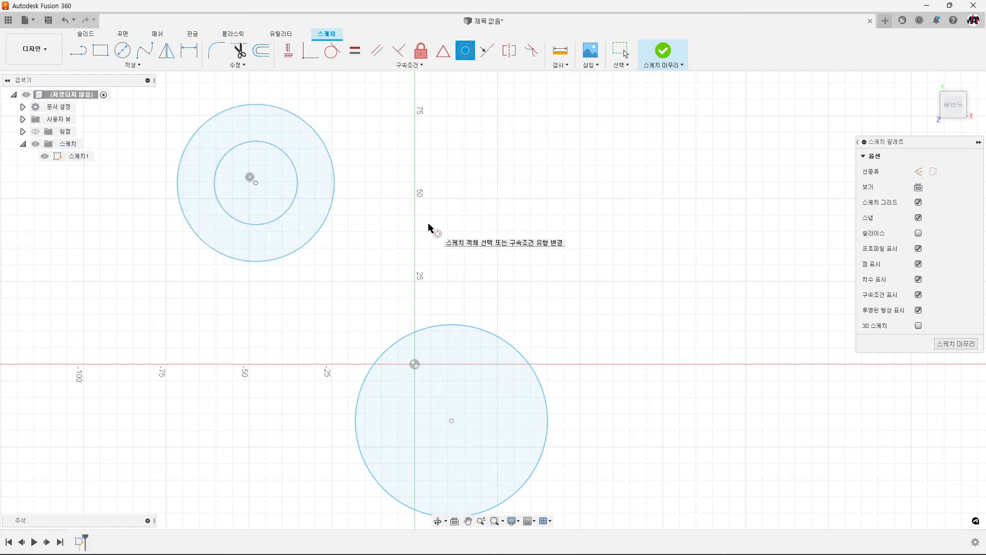
# Try making the lower 58 mm circle concentric with the upper-left circle pair, and undo it.
pyautogui.scroll(-1, 536, 182)
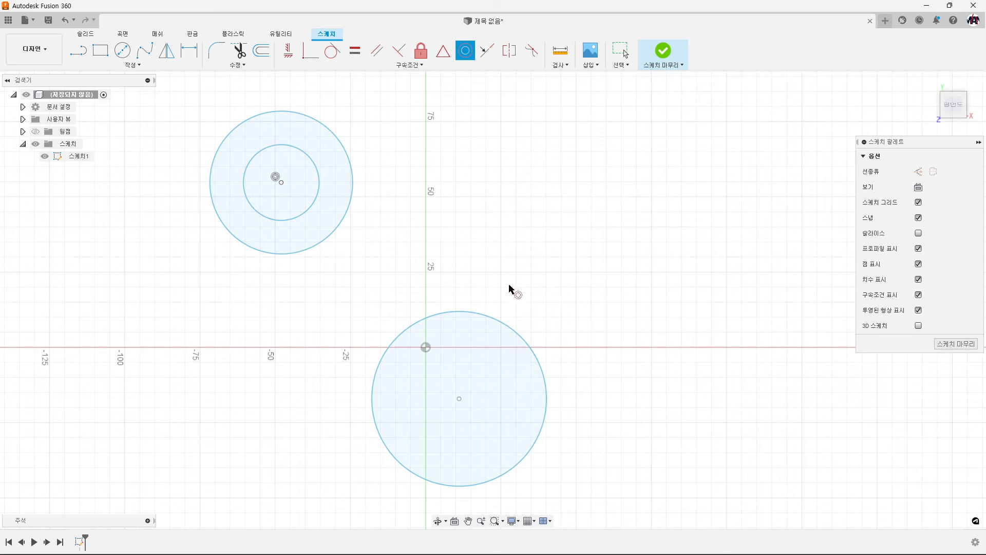
pyautogui.click(510, 327)
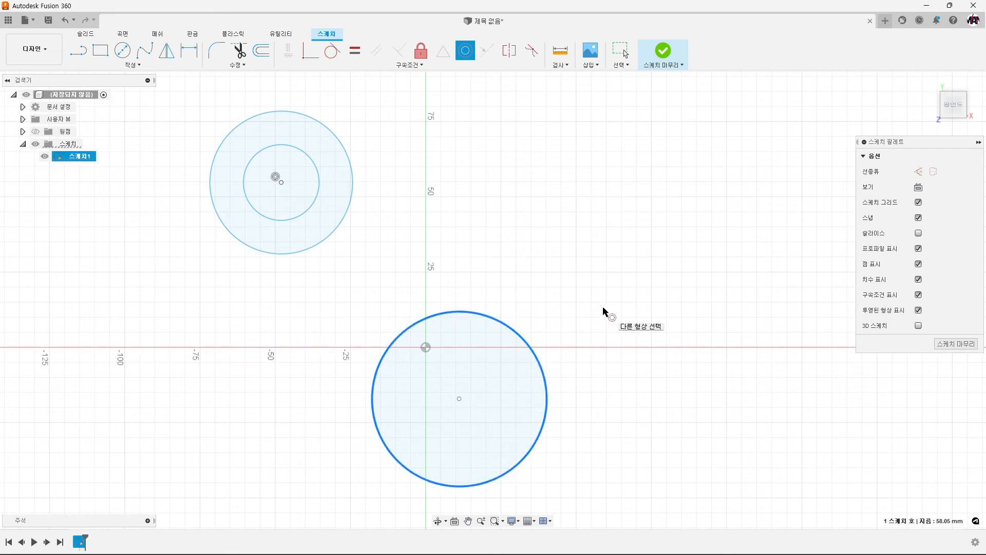
pyautogui.click(344, 227)
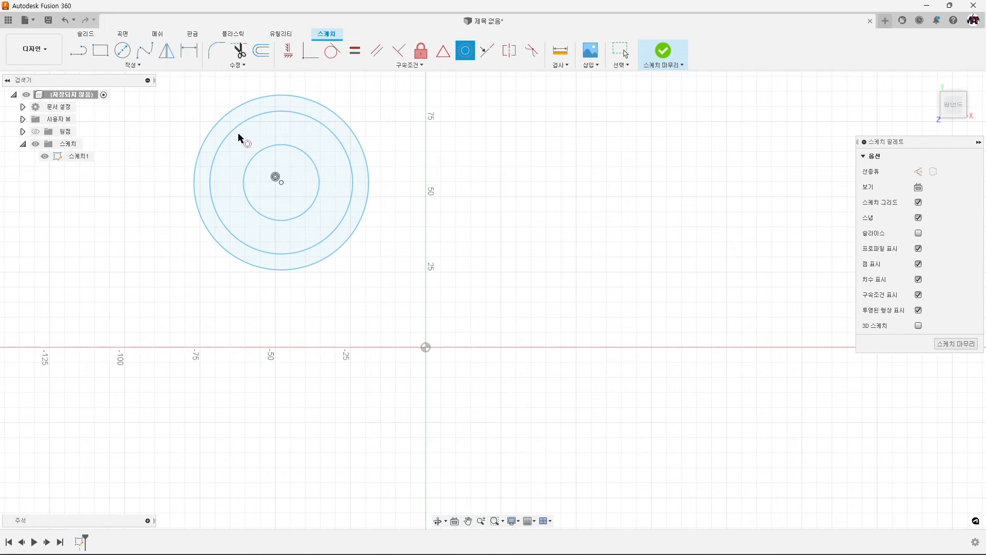
pyautogui.click(65, 20)
pyautogui.click(65, 20)
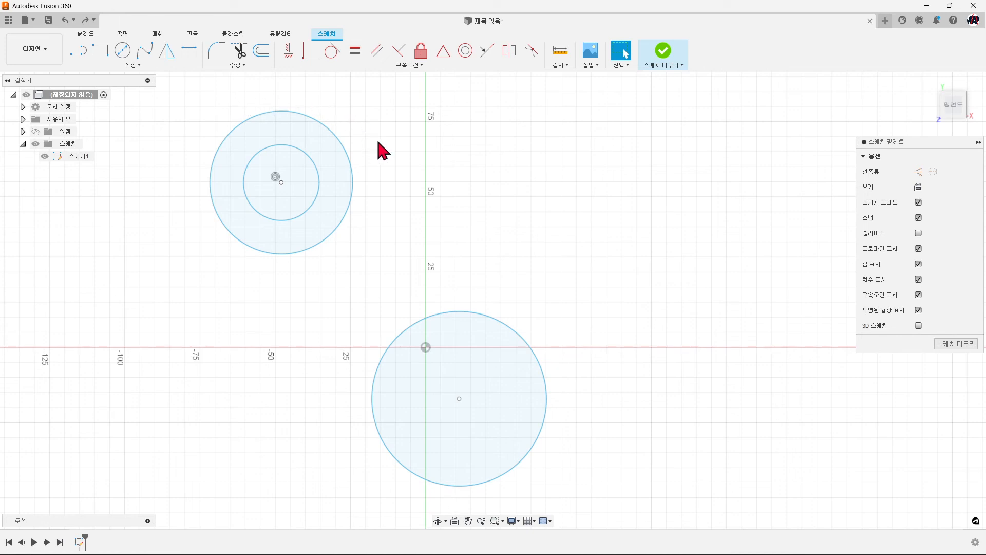
# Draw two separate three-point arcs to the right of the concentric circles, the nearer one with a radius of about 19 mm.
pyautogui.click(130, 64)
pyautogui.moveTo(137, 110)
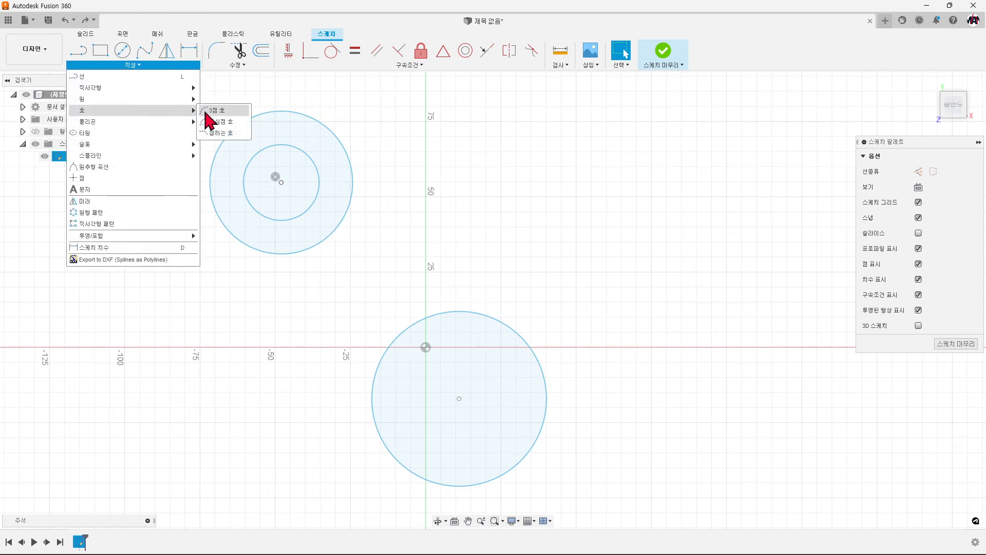
pyautogui.click(203, 111)
pyautogui.click(564, 132)
pyautogui.click(501, 227)
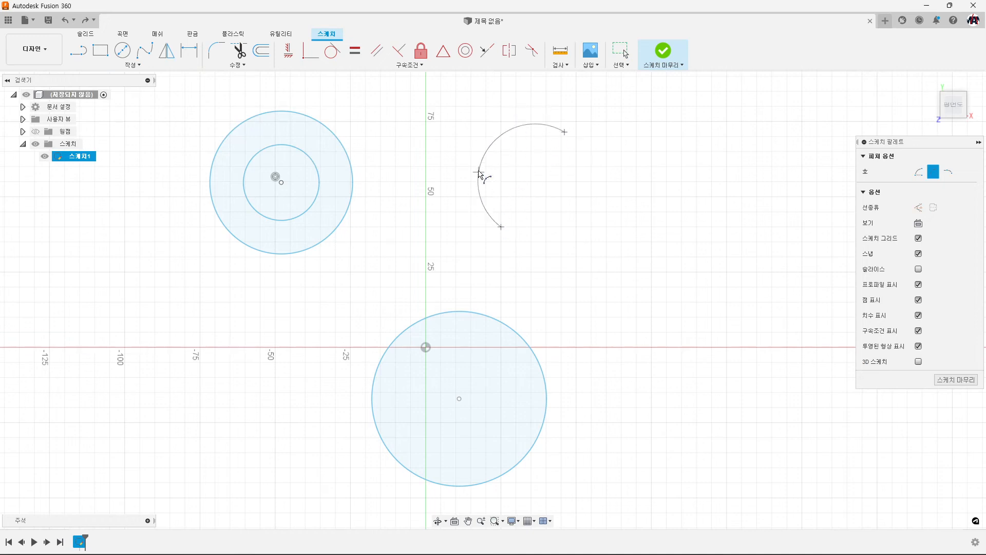
pyautogui.click(468, 158)
pyautogui.click(670, 180)
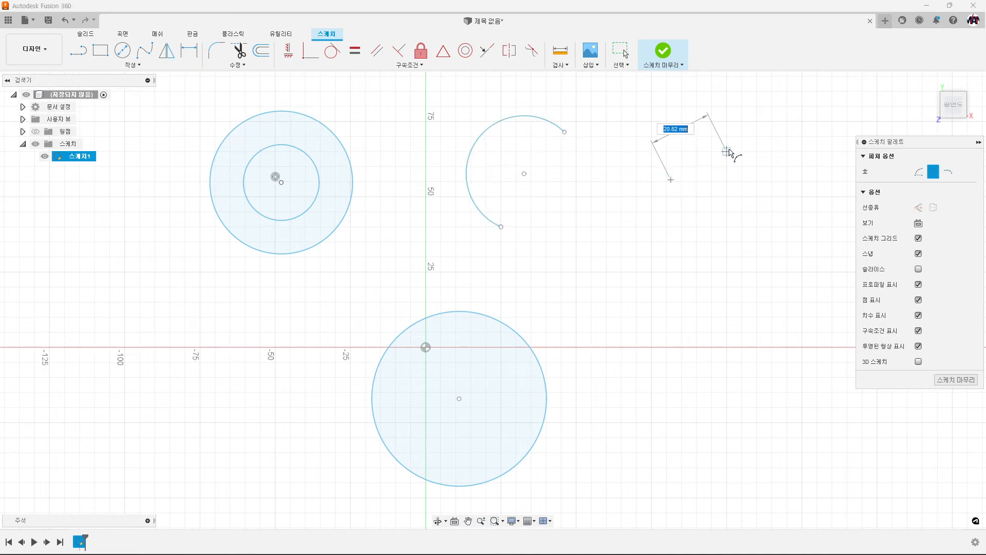
pyautogui.click(769, 221)
pyautogui.click(778, 146)
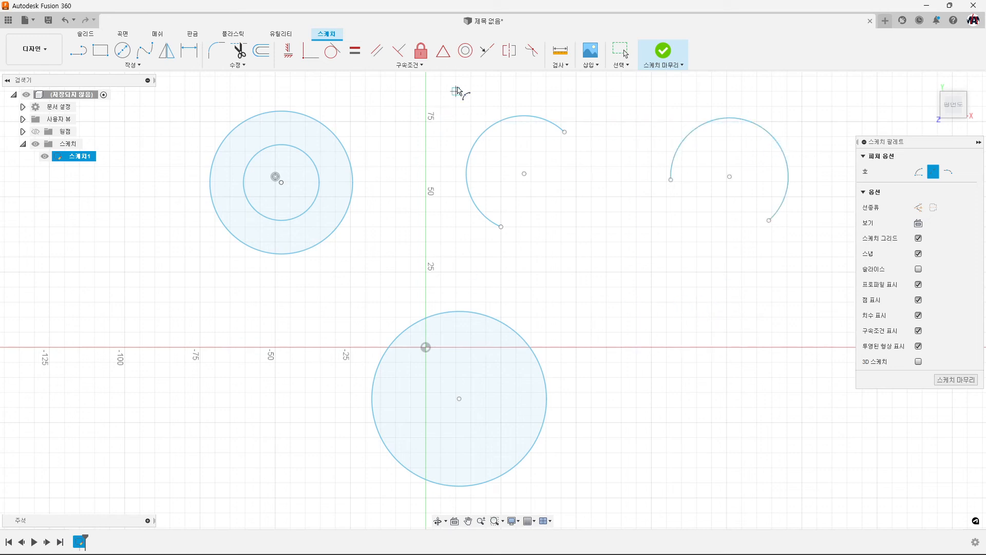
# Make the far-right arc concentric with the nearer arc, and shrink its radius to about 13 mm.
pyautogui.click(466, 52)
pyautogui.click(503, 120)
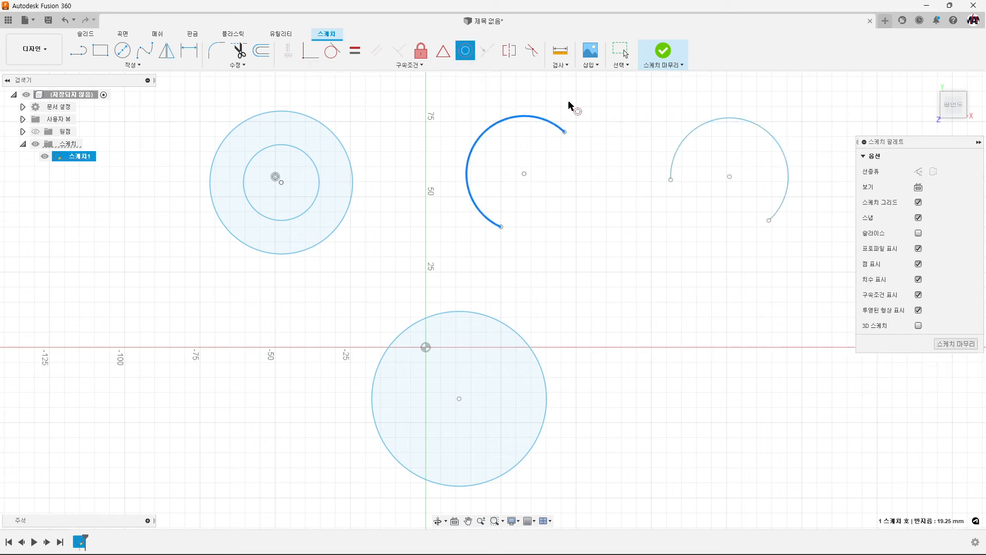
pyautogui.click(700, 127)
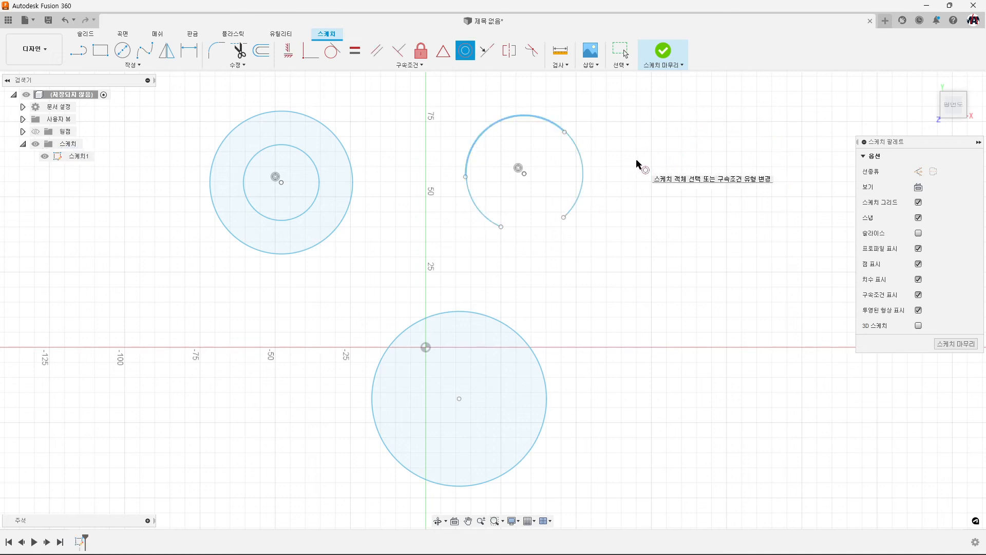
pyautogui.press('Escape')
pyautogui.moveTo(589, 188); pyautogui.dragTo(567, 185)
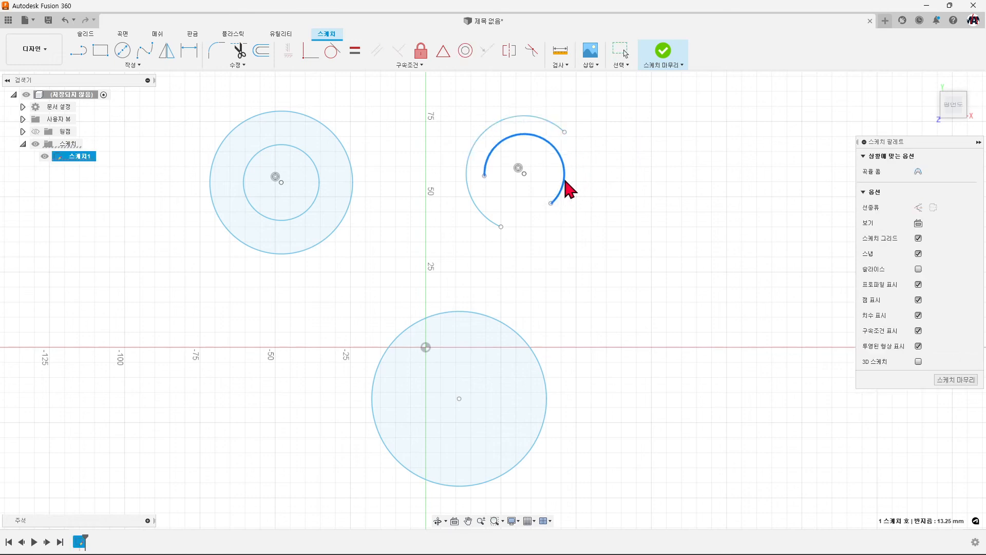
pyautogui.click(614, 190)
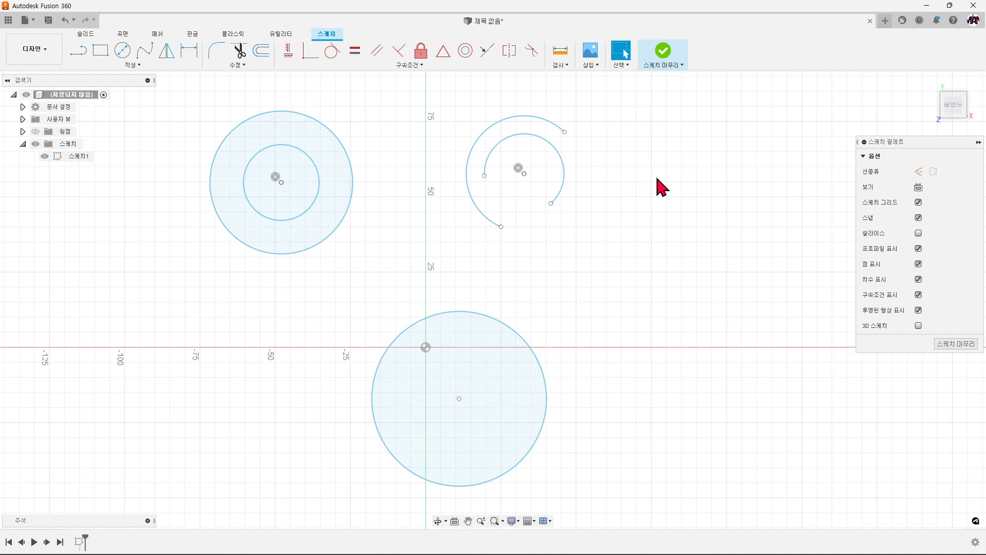
# Draw a circle about 22 mm in diameter in the empty area below and to the right of the concentric arcs.
pyautogui.click(133, 65)
pyautogui.moveTo(129, 103)
pyautogui.click(218, 100)
pyautogui.click(651, 302)
pyautogui.click(674, 329)
# Draw a center-point arc with a radius of about 20 mm above and to the right of the 22 mm circle.
pyautogui.click(135, 64)
pyautogui.moveTo(132, 112)
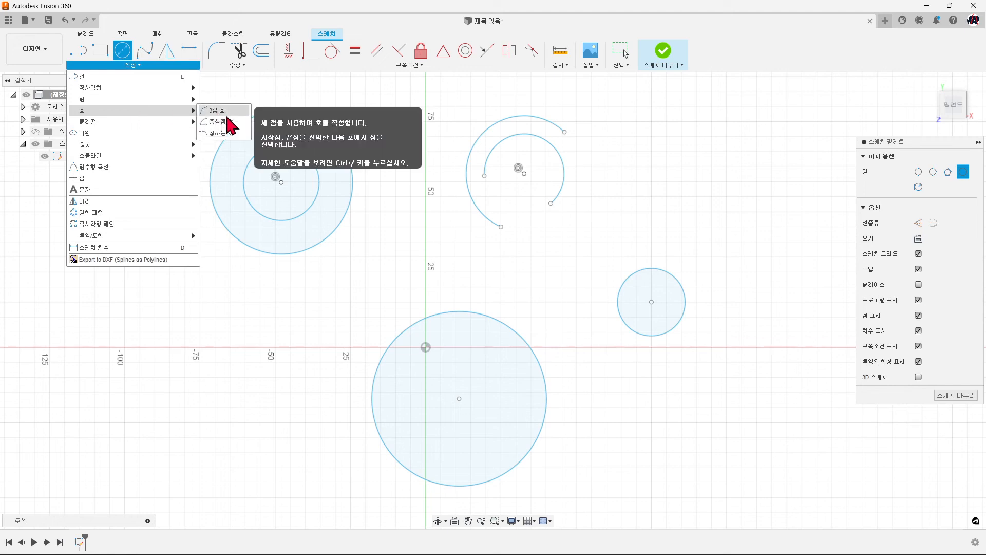
pyautogui.click(236, 123)
pyautogui.click(740, 139)
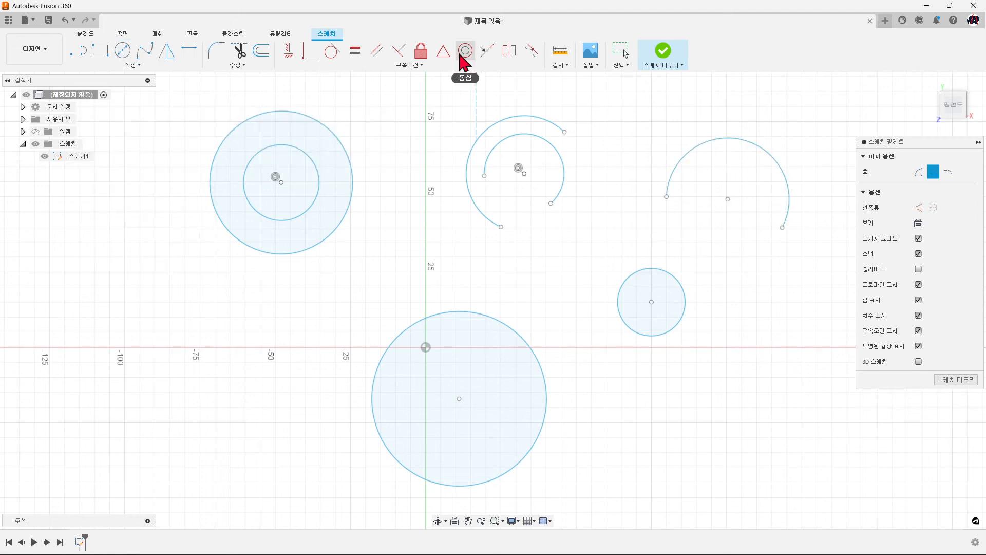
# Try making the 22 mm circle concentric with the 20 mm radius arc above it, and undo it.
pyautogui.click(463, 54)
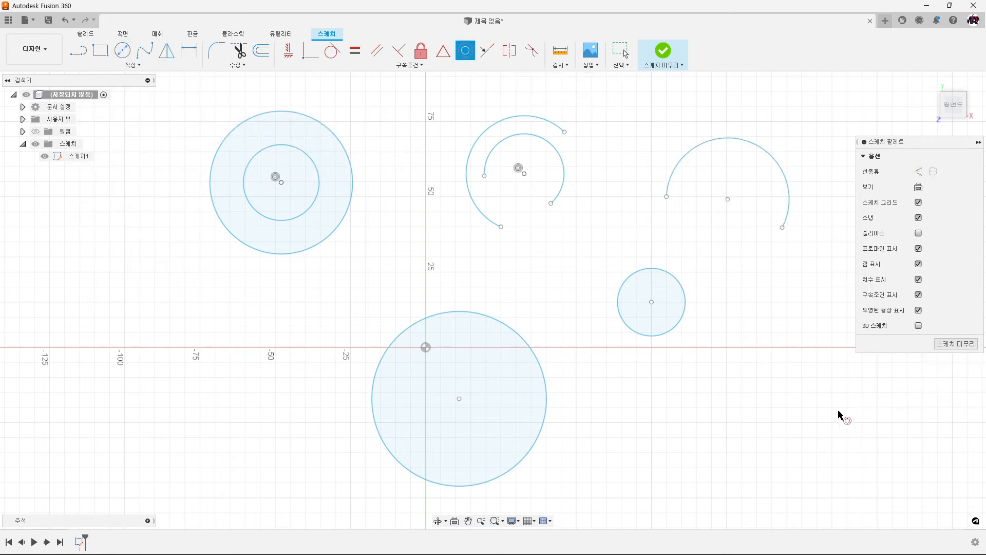
pyautogui.click(680, 325)
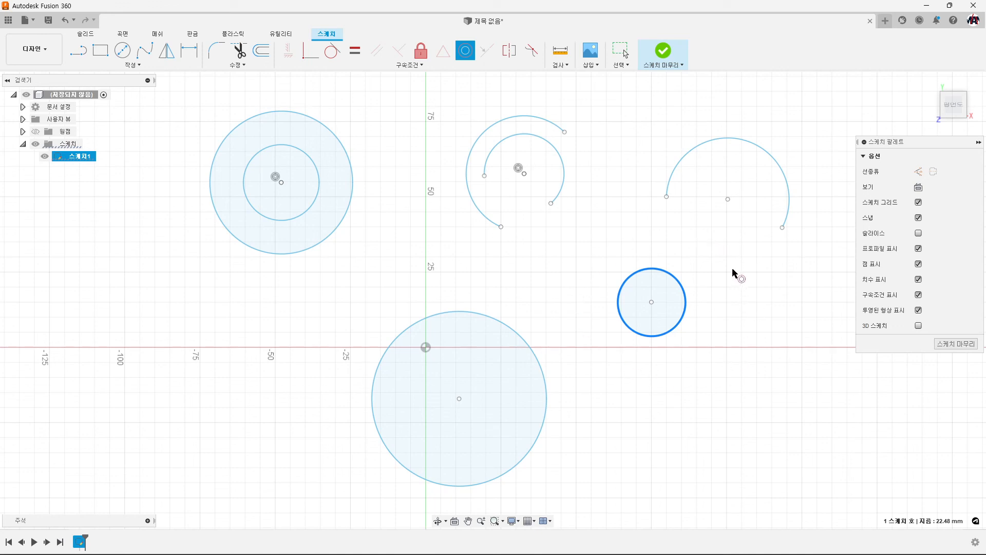
pyautogui.click(749, 148)
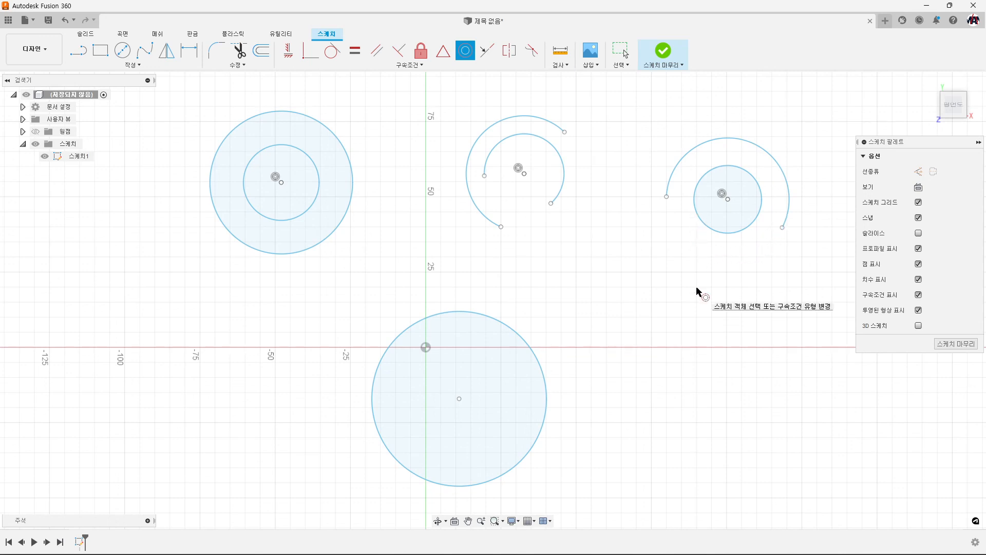
pyautogui.press('Escape')
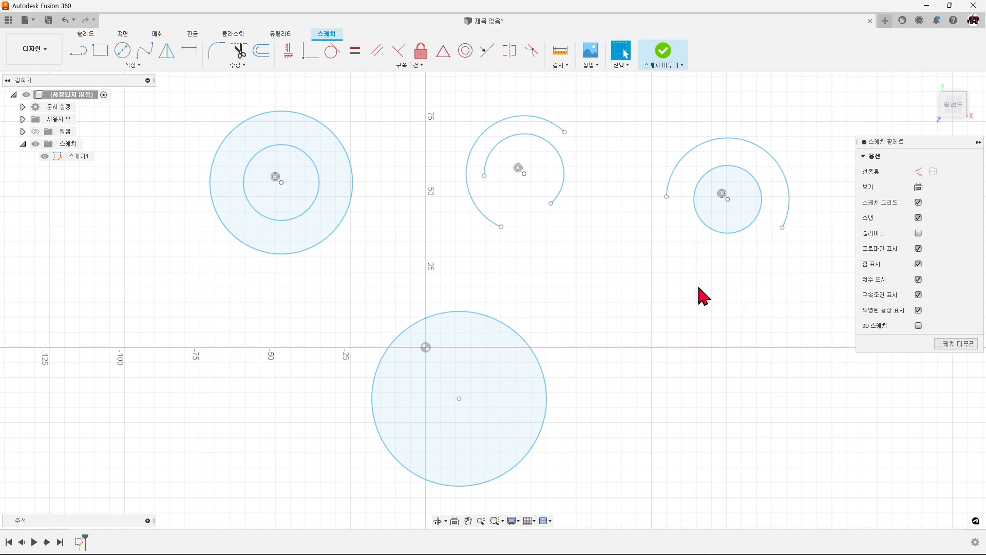
pyautogui.hotkey('ctrl', 'z')
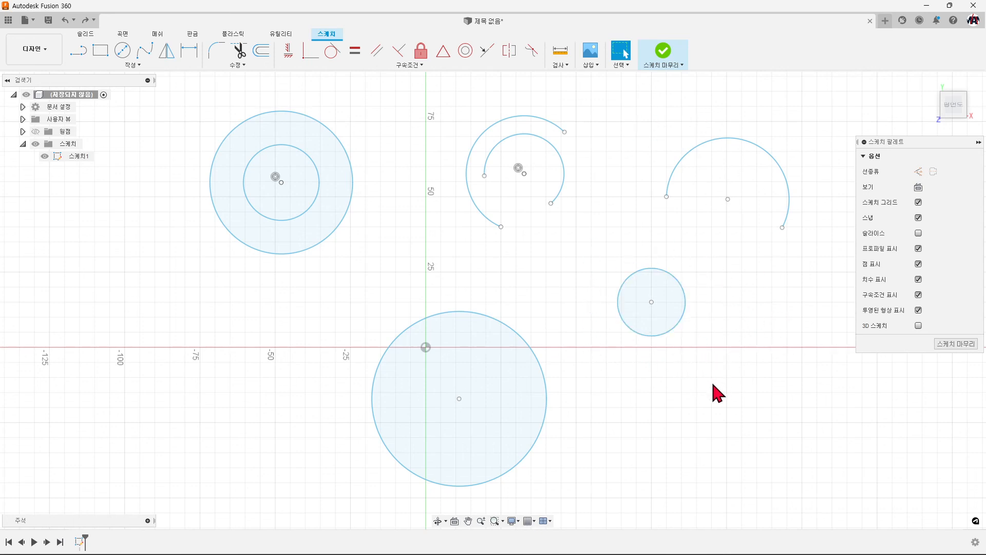
# Apply a Fix constraint to the 22 mm circle below the far-right arc.
pyautogui.click(424, 54)
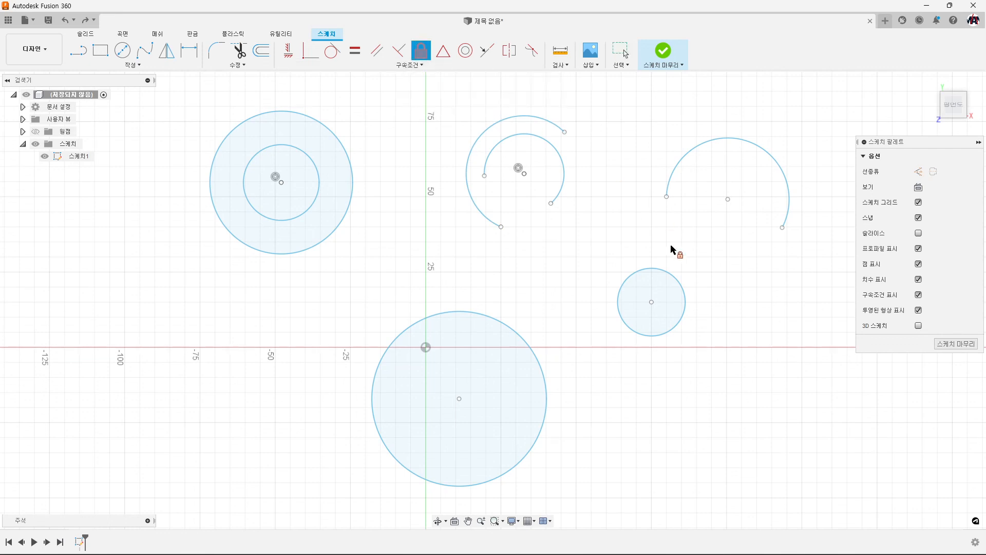
pyautogui.click(669, 269)
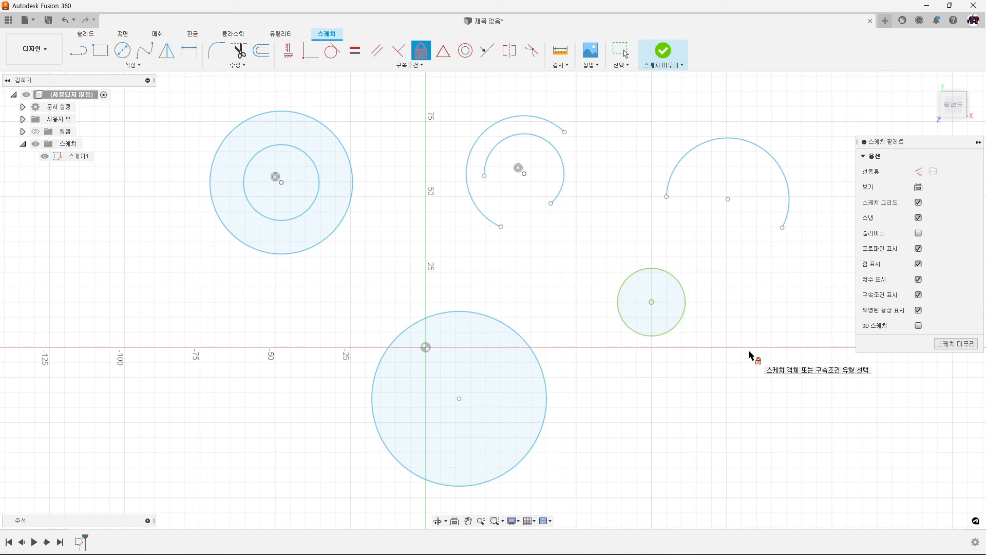
# Make the far-right arc and the upper-left pair of circles concentric with the fixed 22 mm circle.
pyautogui.click(467, 53)
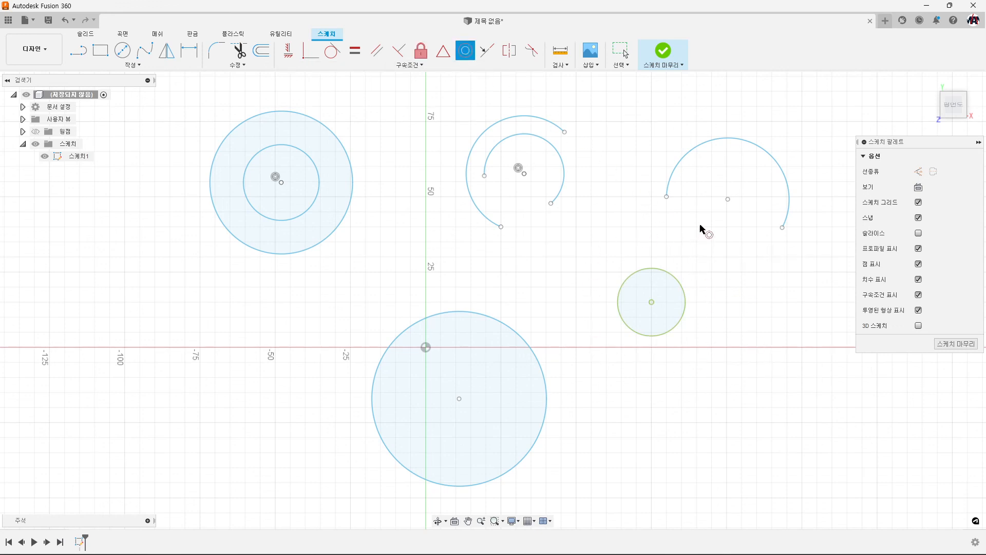
pyautogui.click(707, 146)
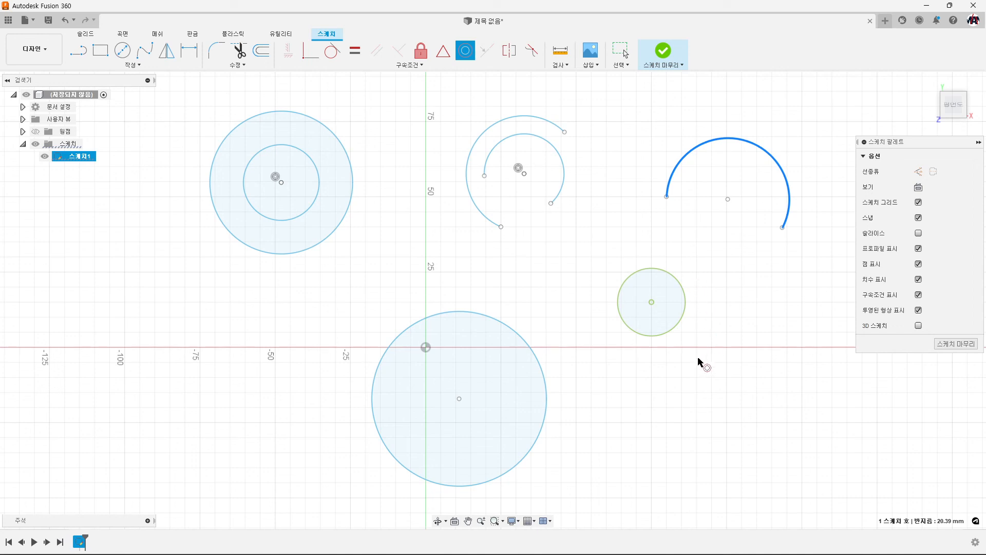
pyautogui.click(650, 269)
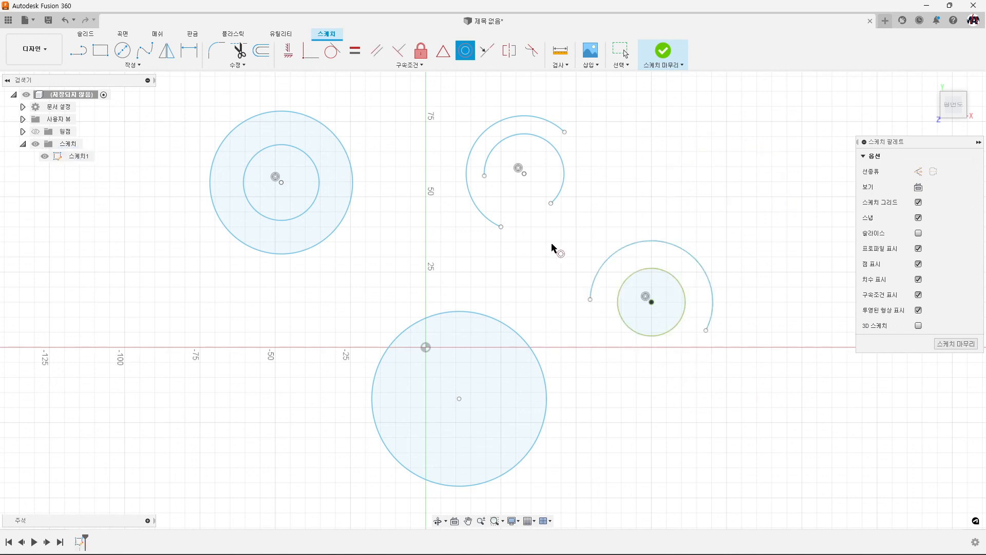
pyautogui.click(345, 215)
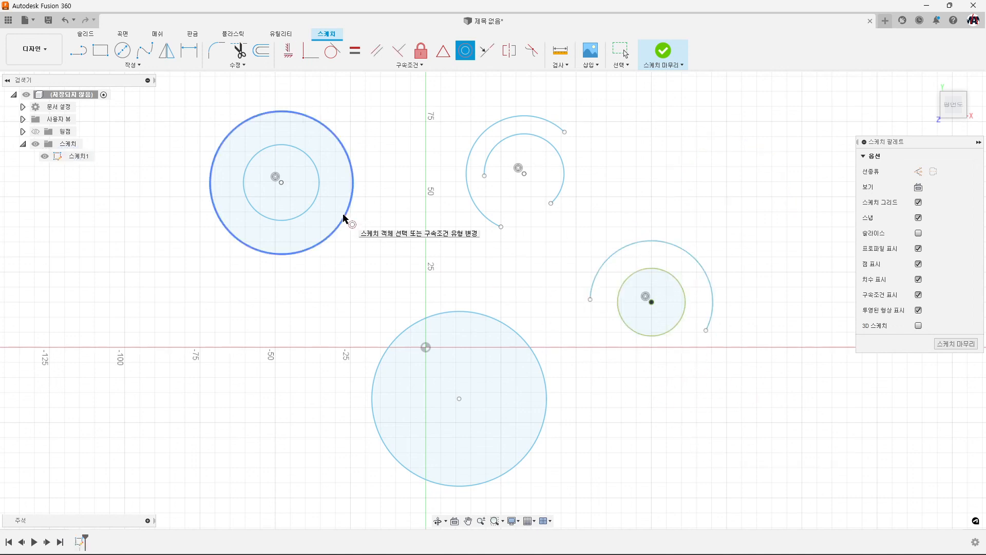
pyautogui.click(643, 335)
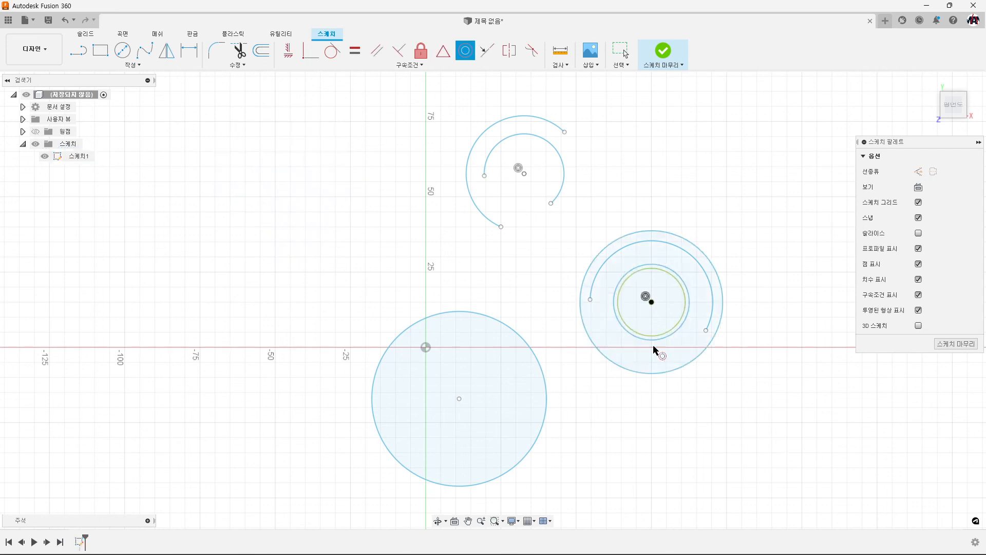